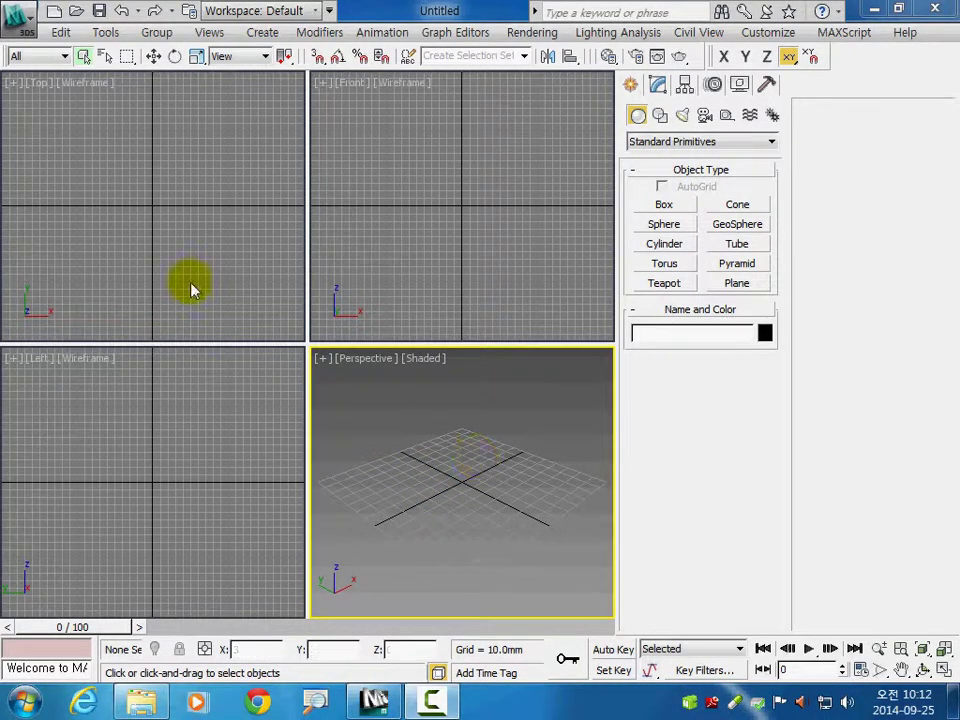
- Make the Top viewport the active view
{"action": "left_click", "coordinate": [159, 246]}
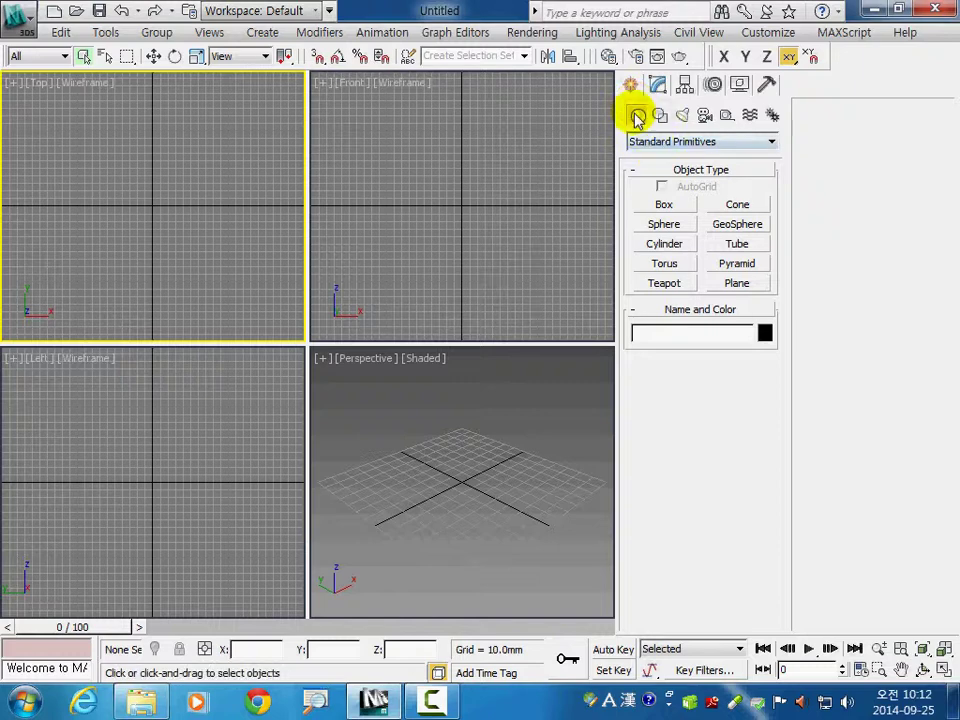
- Draw a box in Top view and set it to 850 × 2400 × 200 mm, with 2 length and 3 width segments
{"action": "left_click", "coordinate": [667, 206]}
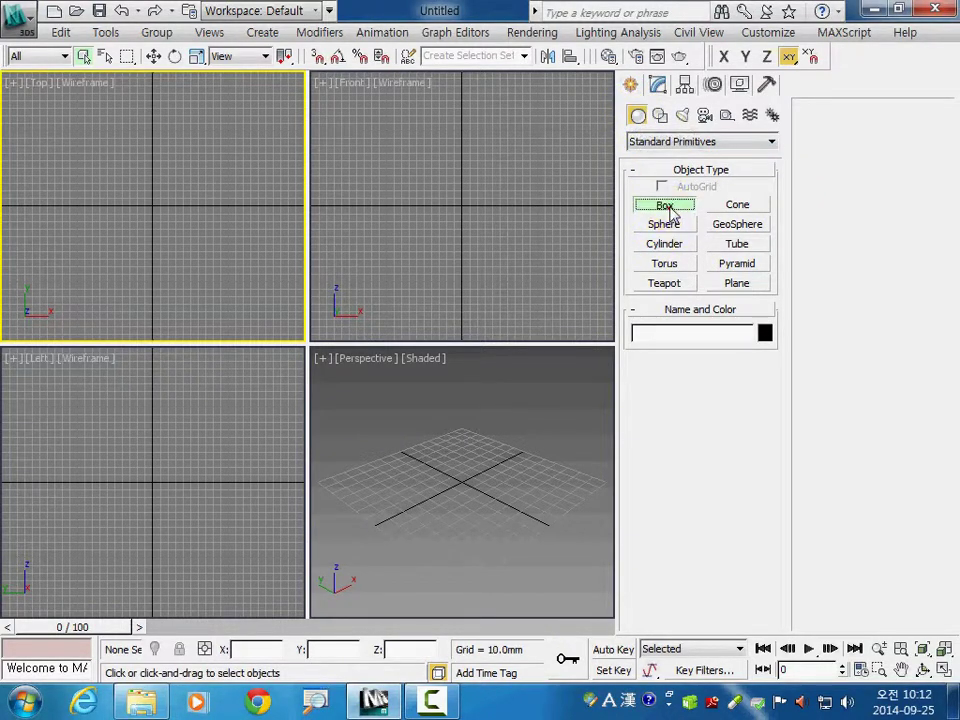
{"action": "left_click_drag", "start_coordinate": [63, 259], "coordinate": [278, 149]}
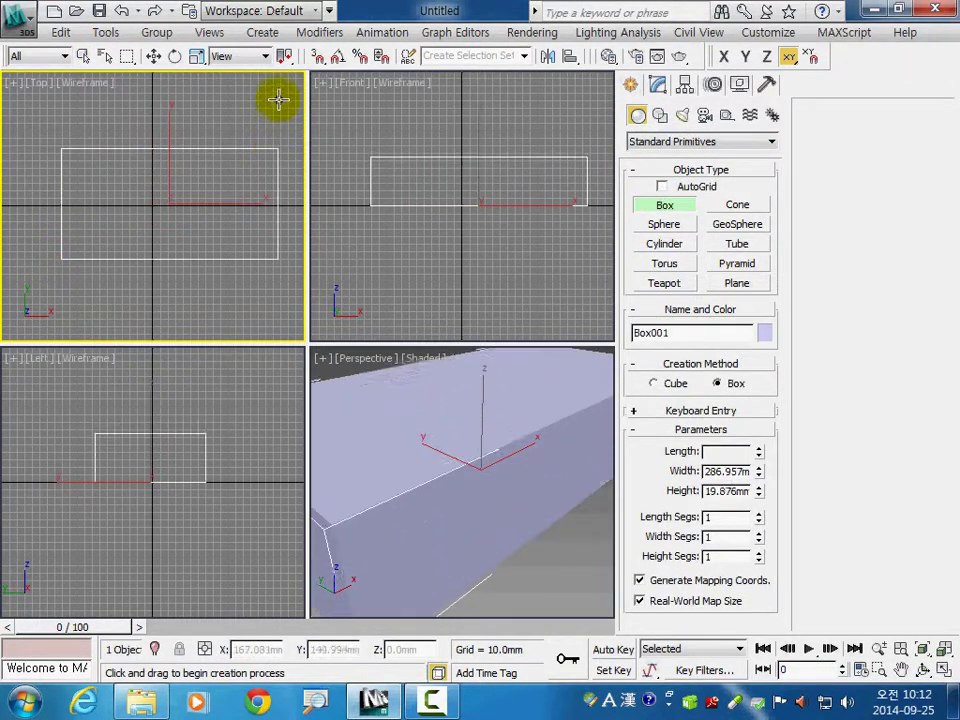
{"action": "left_click", "coordinate": [279, 75]}
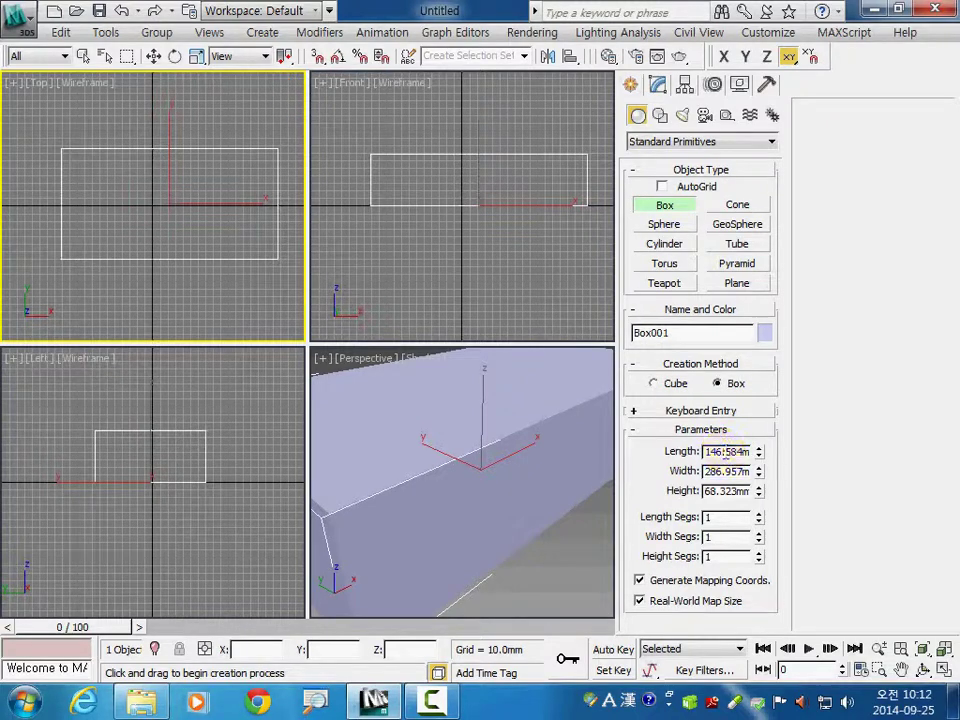
{"action": "type", "text": "850"}
{"action": "key", "text": "Tab"}
{"action": "type", "text": "2400"}
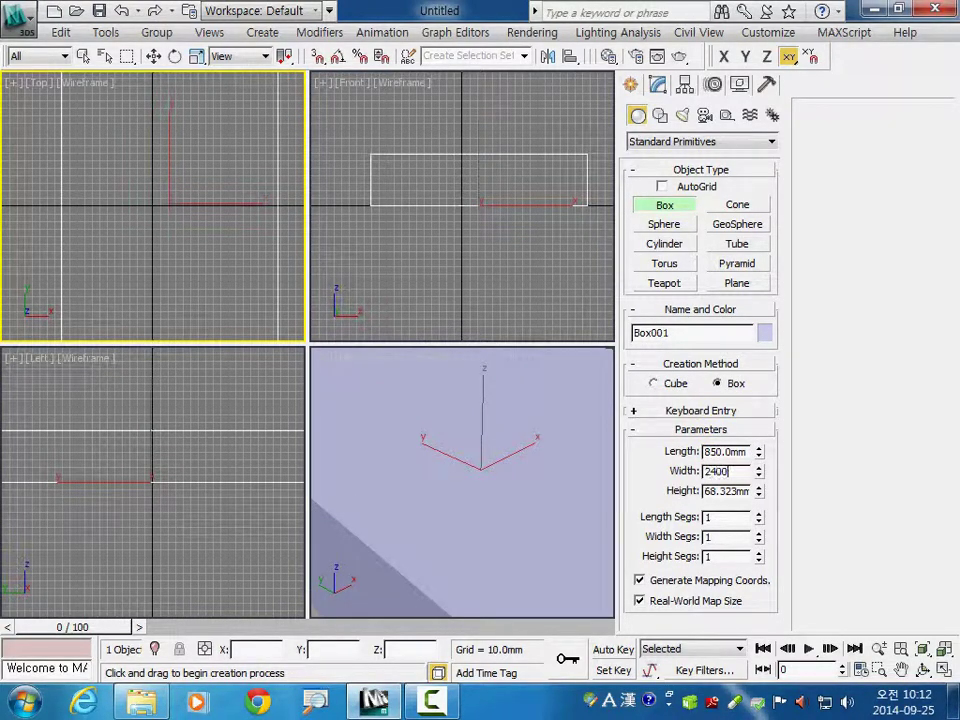
{"action": "key", "text": "Tab"}
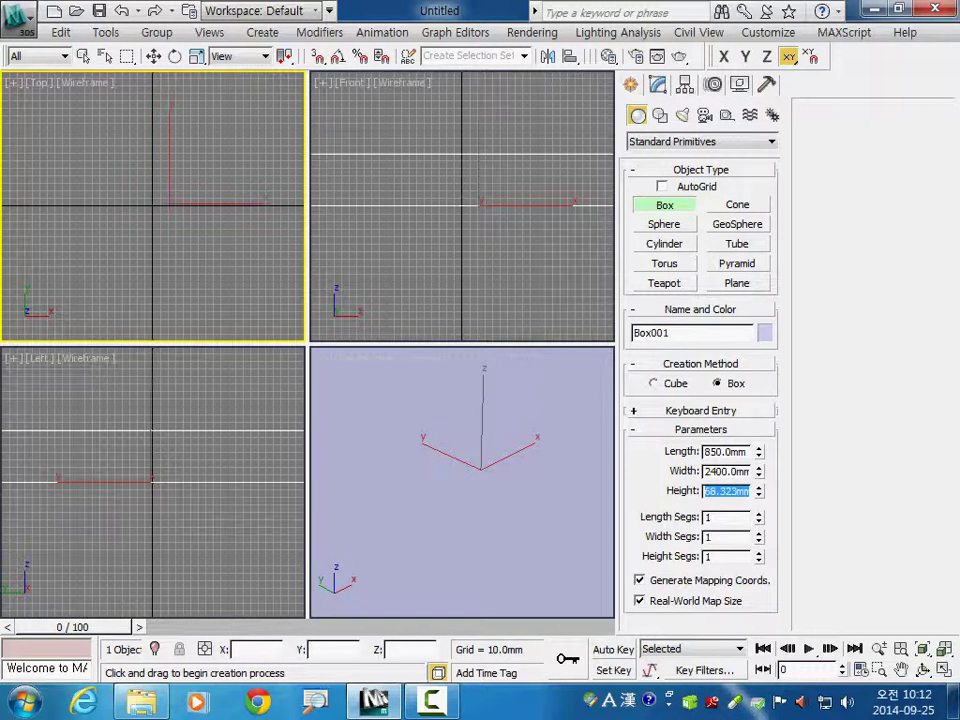
{"action": "type", "text": "200"}
{"action": "key", "text": "Return"}
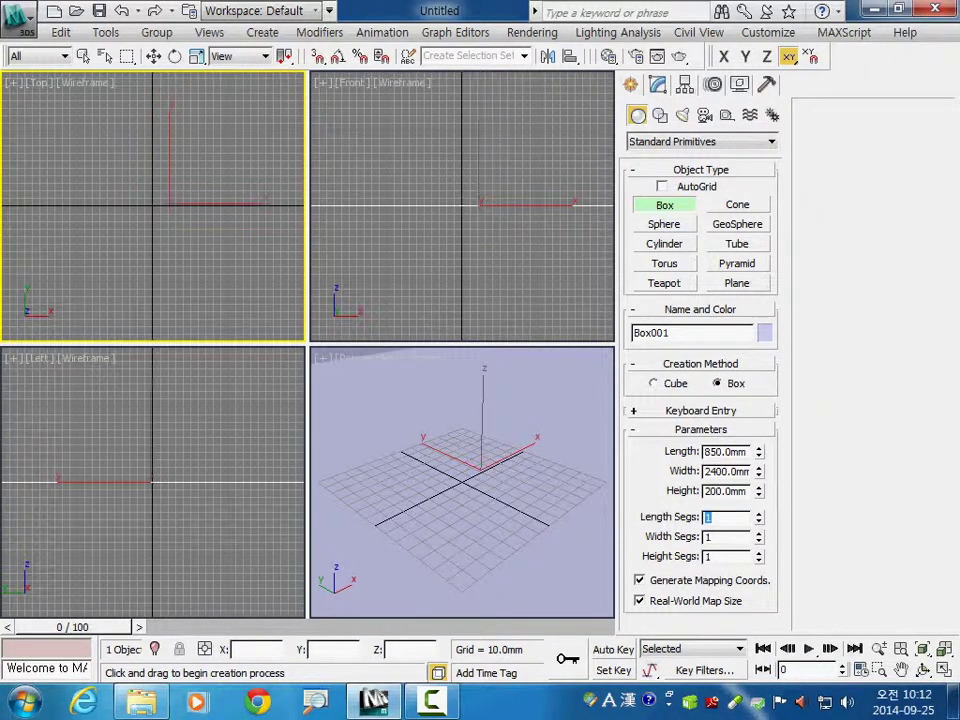
{"action": "type", "text": "2"}
{"action": "key", "text": "Tab"}
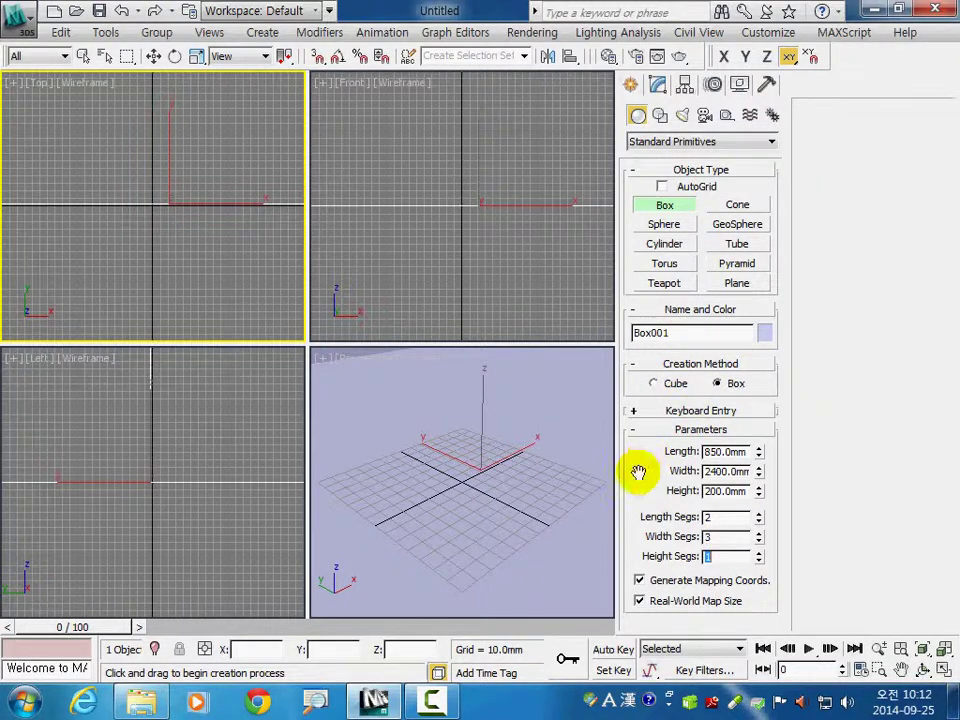
{"action": "left_click", "coordinate": [635, 472]}
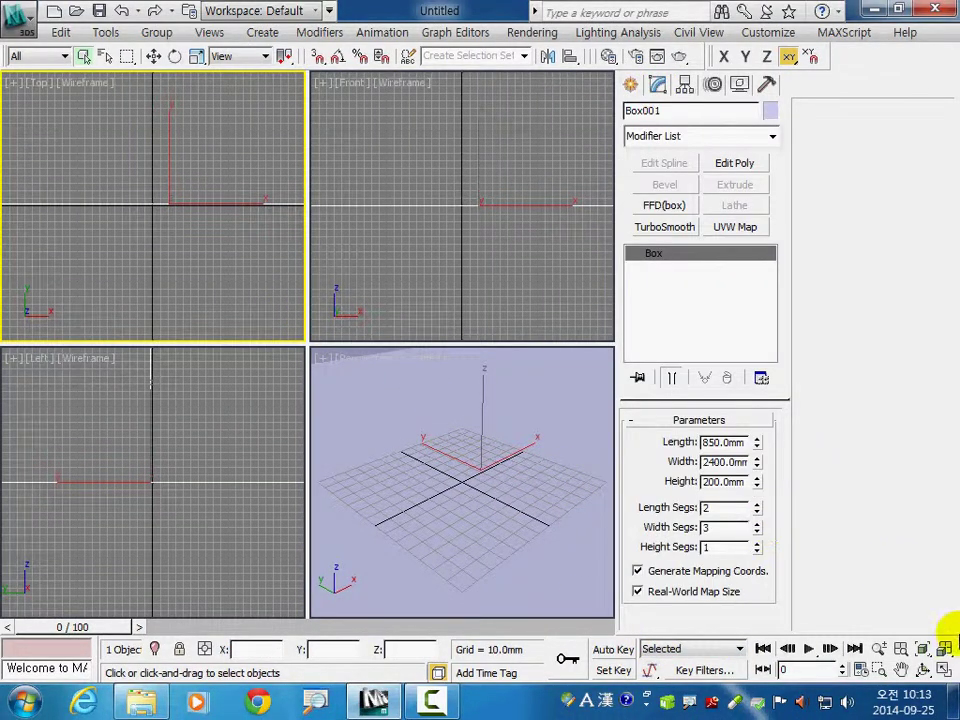
- Zoom extents in all views, show edged faces in Perspective, and add an Edit Poly modifier to Box001
{"action": "left_click", "coordinate": [945, 648]}
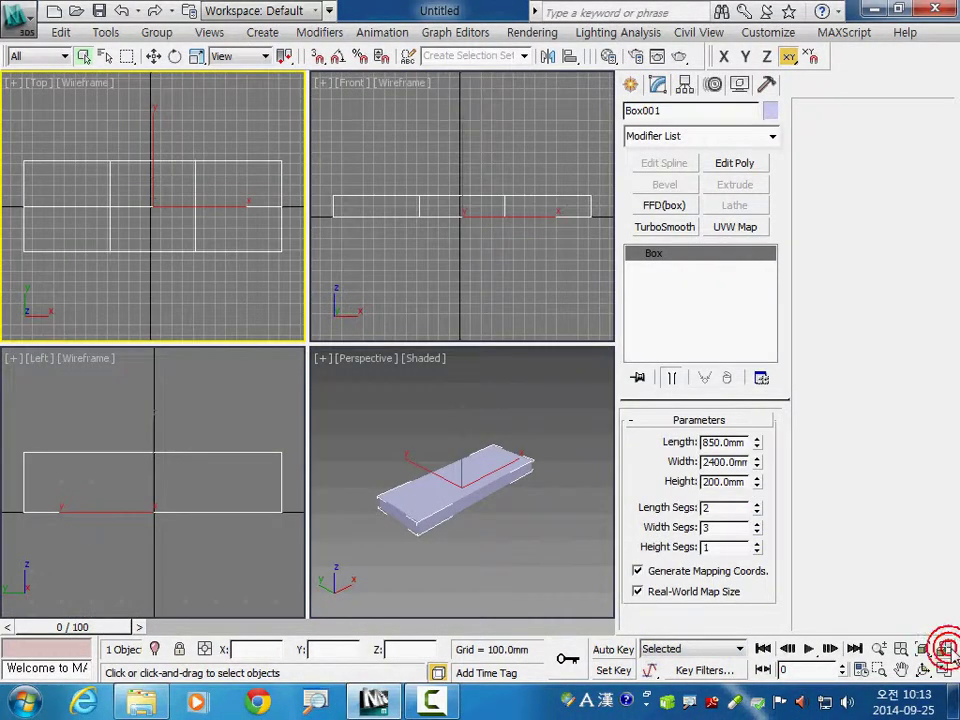
{"action": "right_click", "coordinate": [512, 538]}
{"action": "key", "text": "F4"}
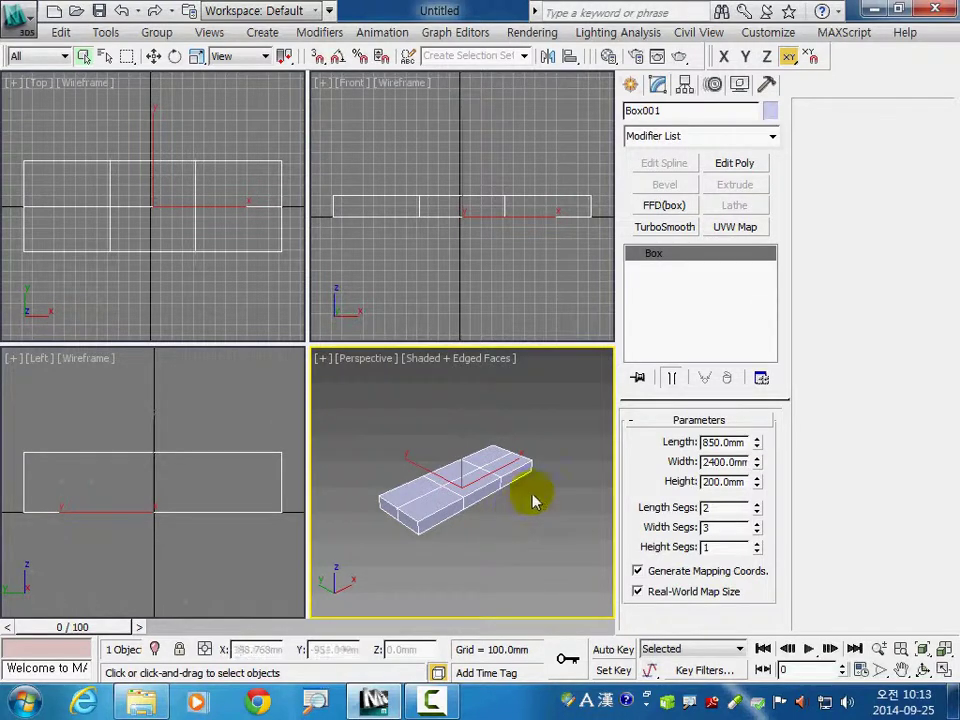
{"action": "left_click", "coordinate": [733, 166]}
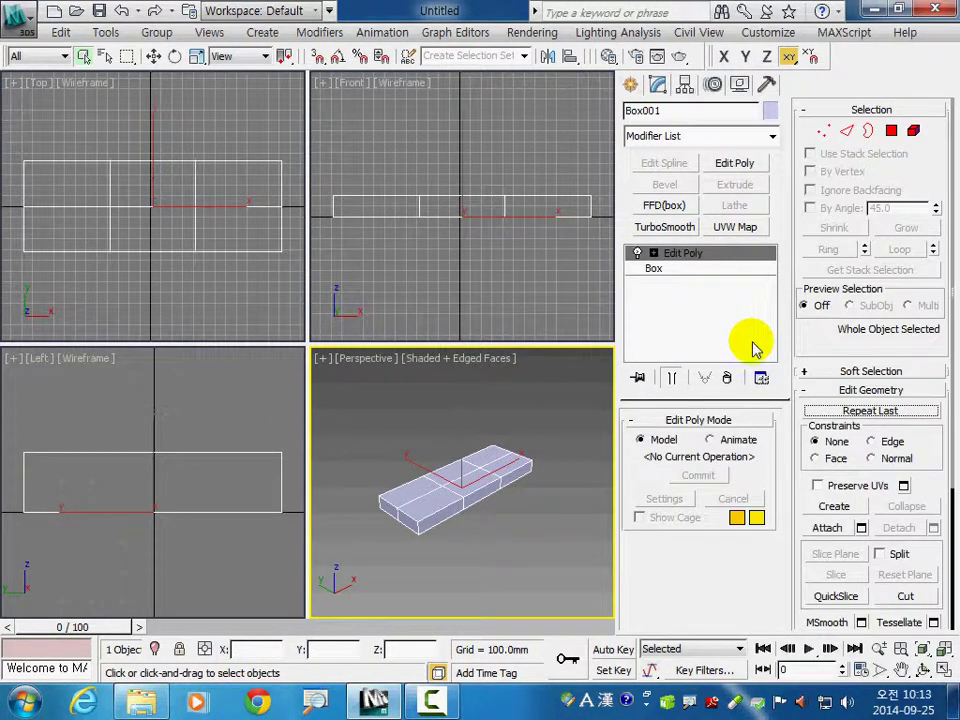
- At vertex level, scale the two inner vertex columns outward along X toward the box's short ends
{"action": "left_click", "coordinate": [823, 132]}
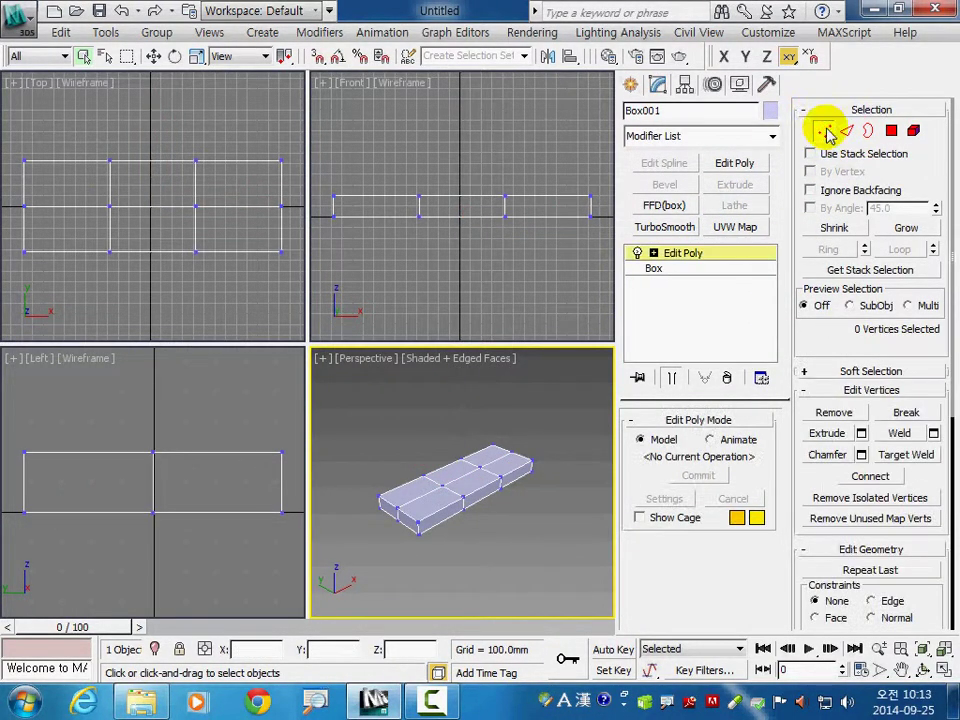
{"action": "mouse_move", "coordinate": [221, 272]}
{"action": "middle_mouse_down"}
{"action": "mouse_move", "coordinate": [230, 250]}
{"action": "mouse_move", "coordinate": [222, 250]}
{"action": "middle_mouse_up"}
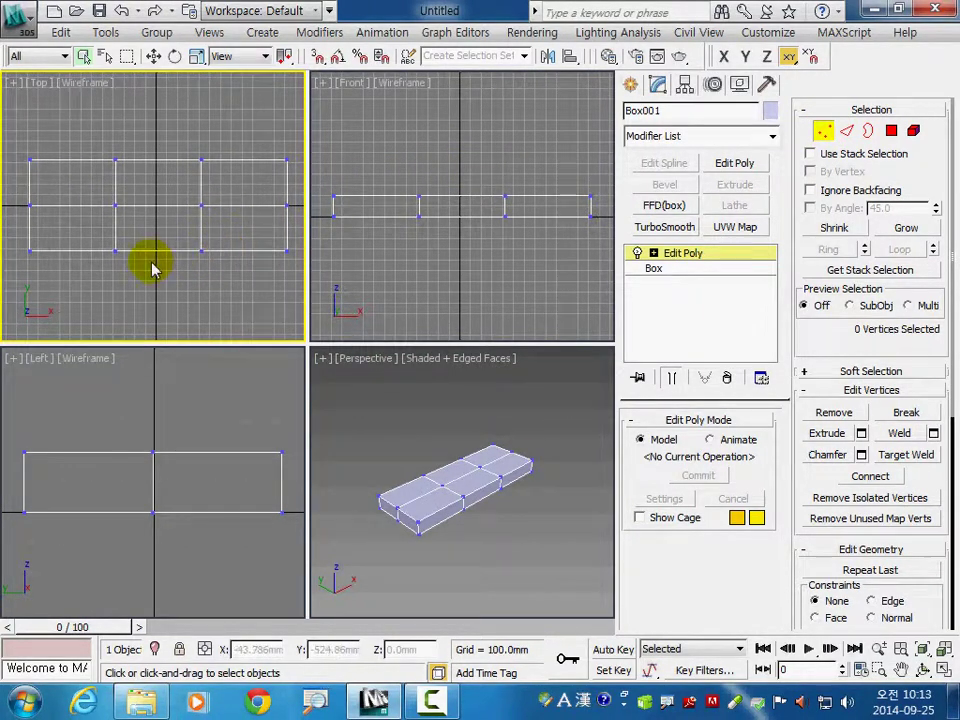
{"action": "left_click_drag", "start_coordinate": [93, 288], "coordinate": [228, 128]}
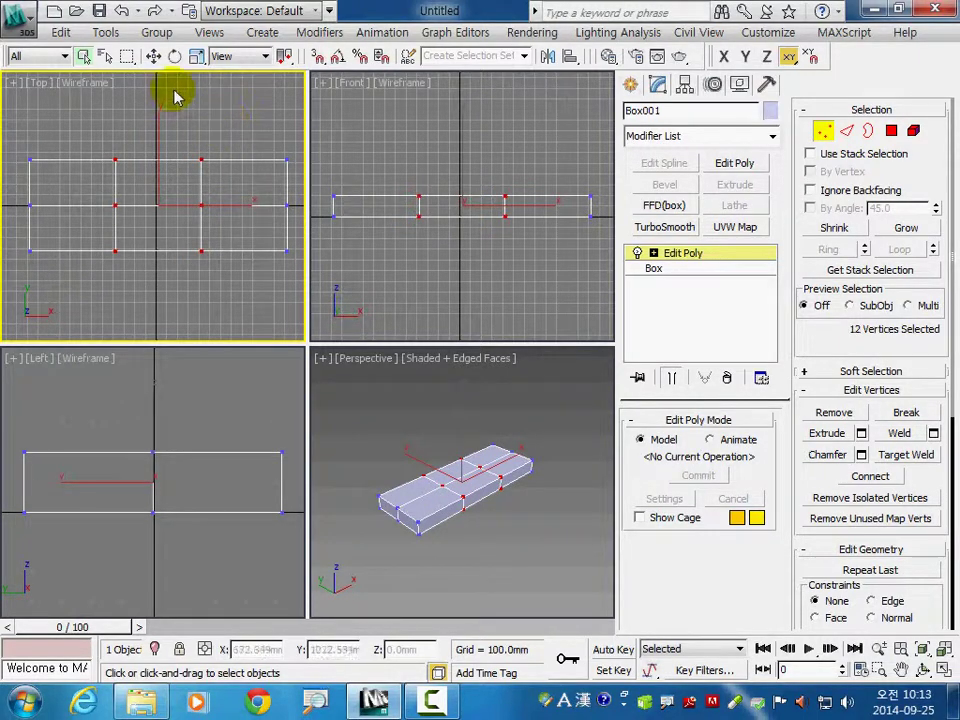
{"action": "left_click", "coordinate": [197, 56]}
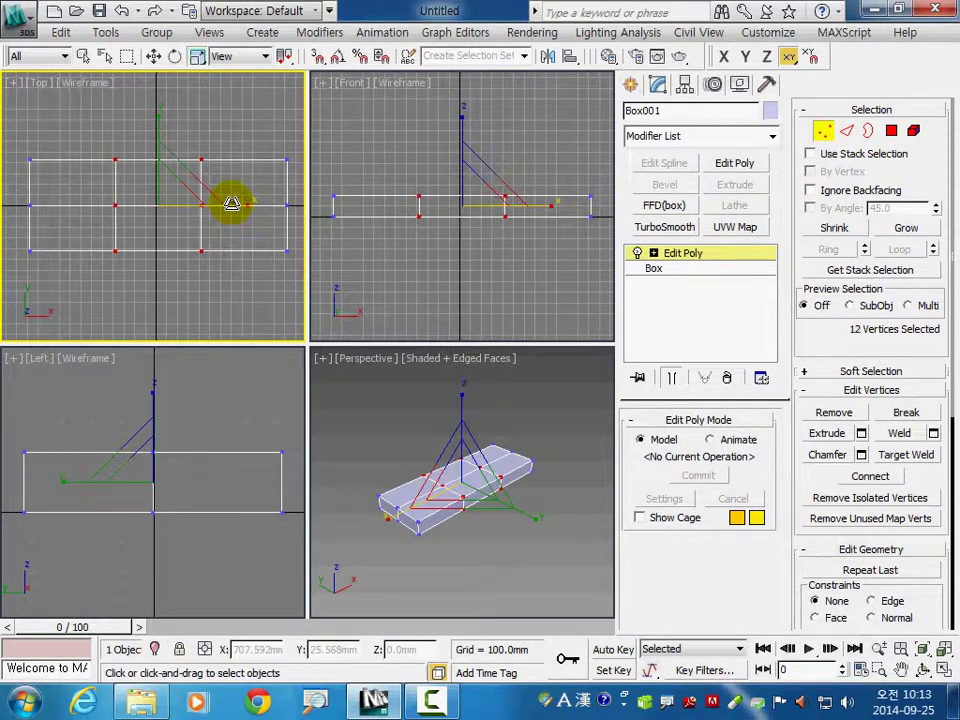
{"action": "left_click_drag", "start_coordinate": [229, 203], "coordinate": [339, 221]}
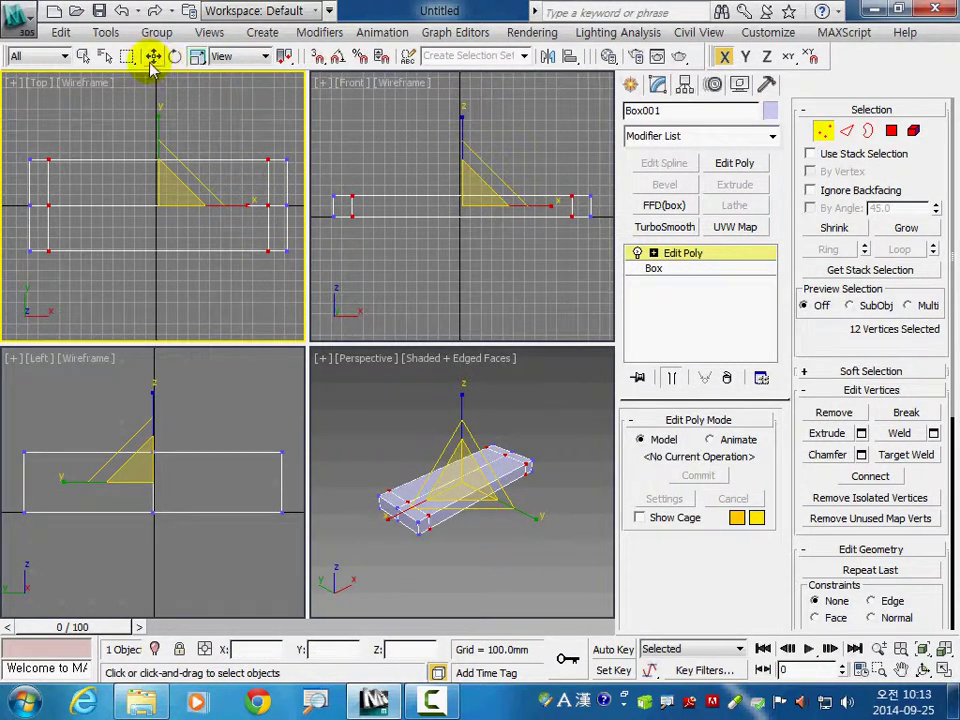
{"action": "left_click", "coordinate": [153, 56]}
- Shift the middle vertex row along Y toward the back edge, then maximize the Perspective view
{"action": "left_click", "coordinate": [220, 108]}
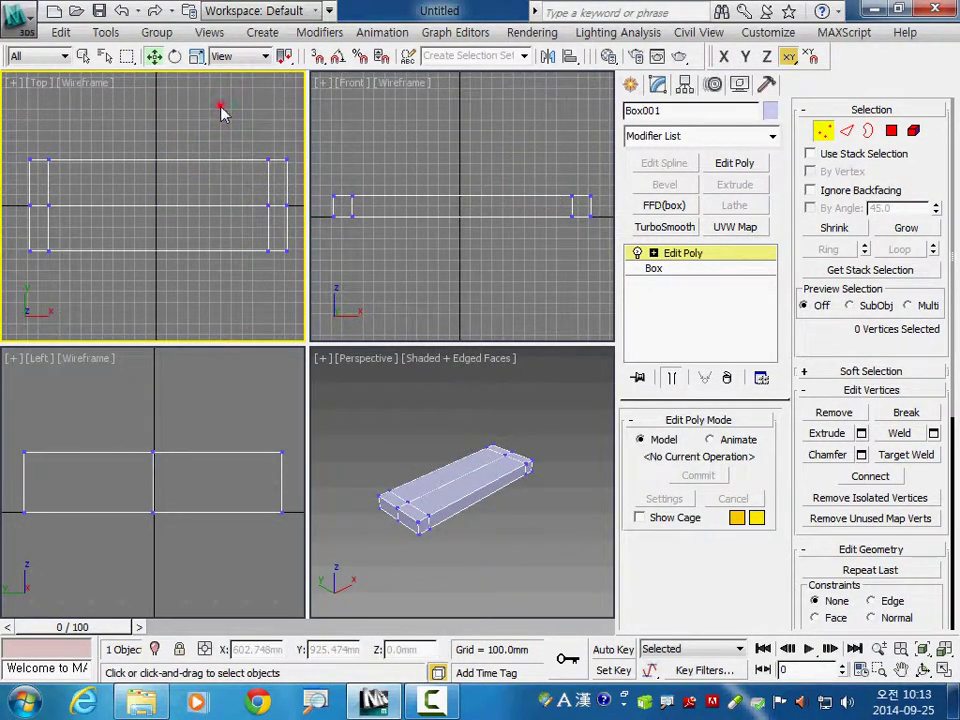
{"action": "left_click_drag", "start_coordinate": [8, 218], "coordinate": [296, 200]}
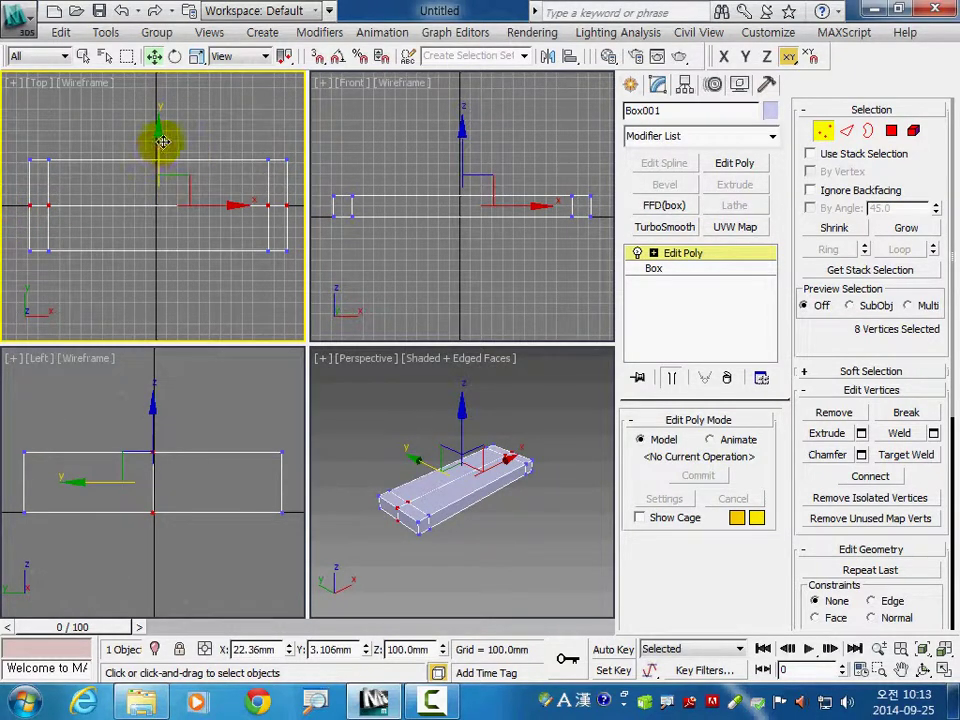
{"action": "left_click_drag", "start_coordinate": [158, 136], "coordinate": [161, 118]}
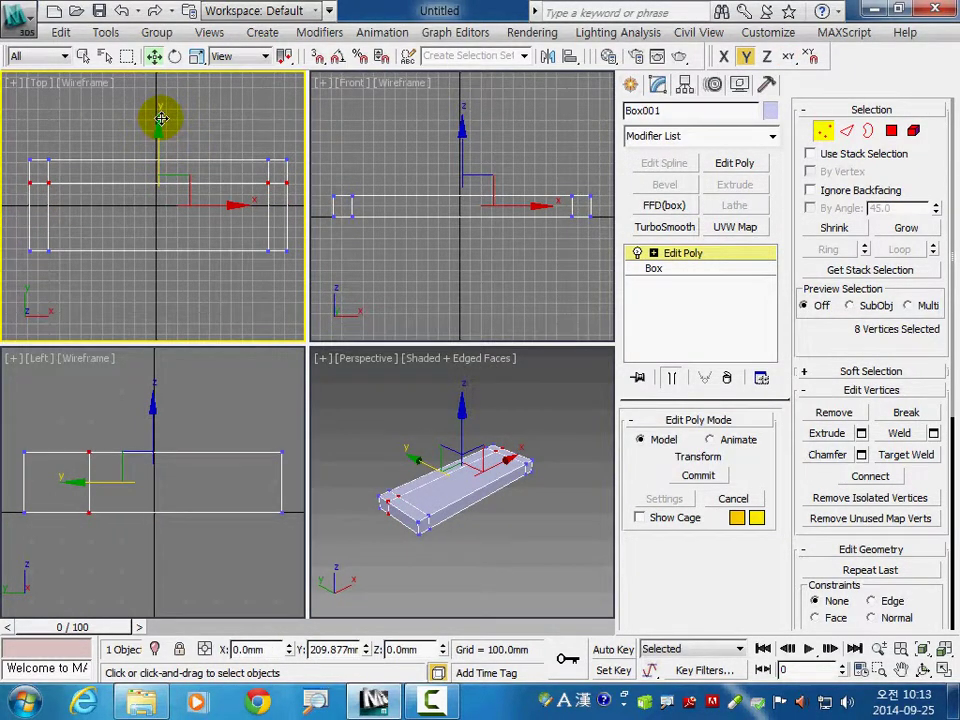
{"action": "left_click", "coordinate": [518, 561]}
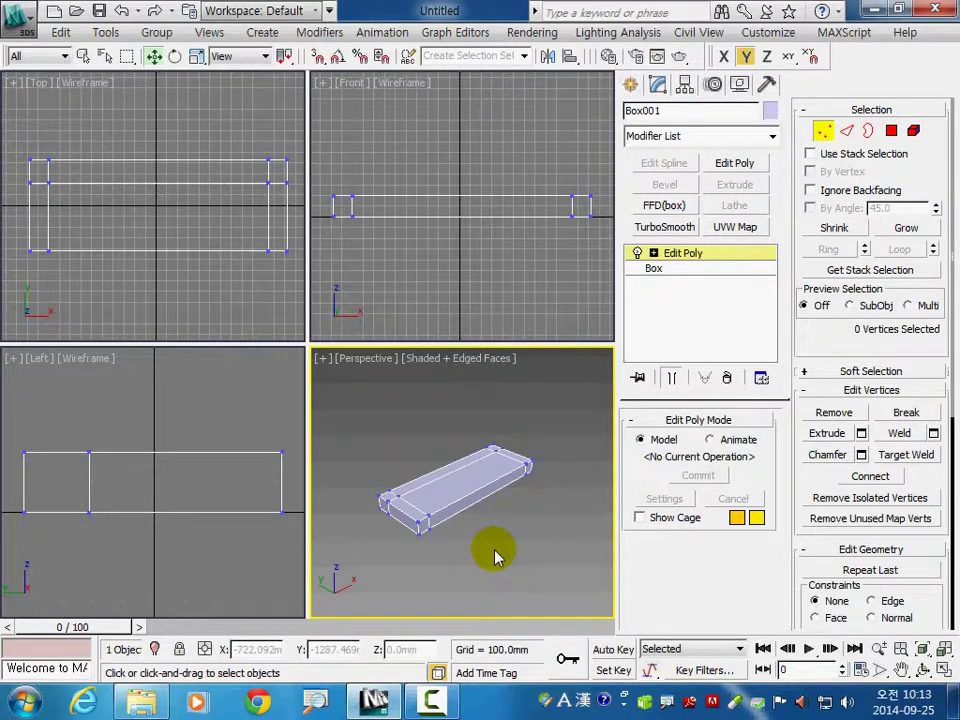
{"action": "key", "text": "alt+w"}
{"action": "middle_click_drag", "start_coordinate": [349, 414], "coordinate": [339, 452], "text": "alt"}
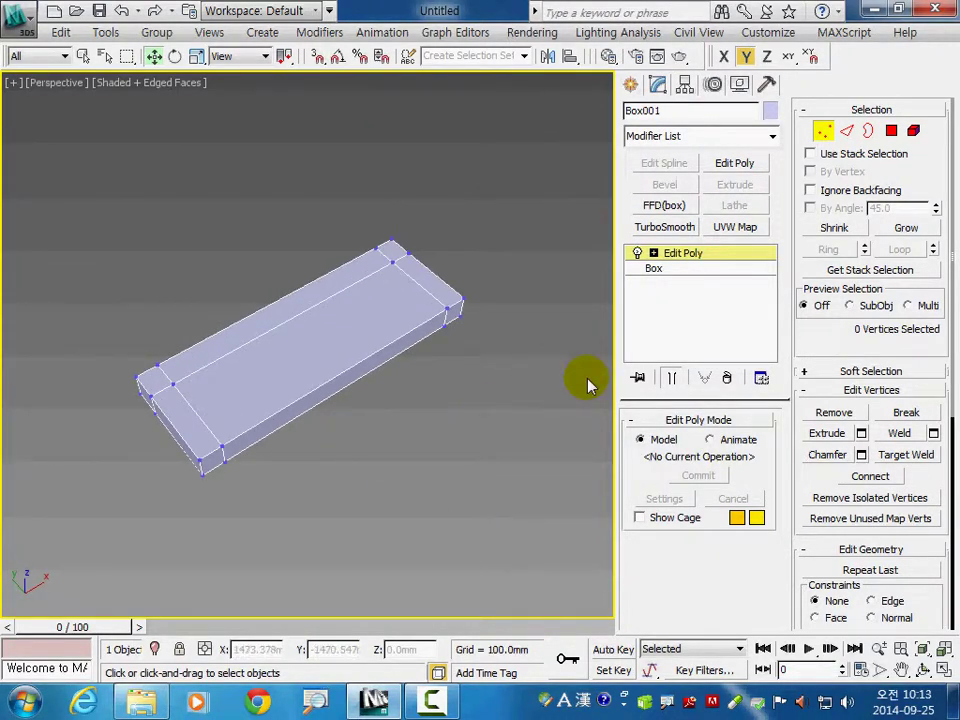
- At polygon level, select the top faces of the left strip, back corners, back strip and right strip
{"action": "left_click", "coordinate": [891, 131]}
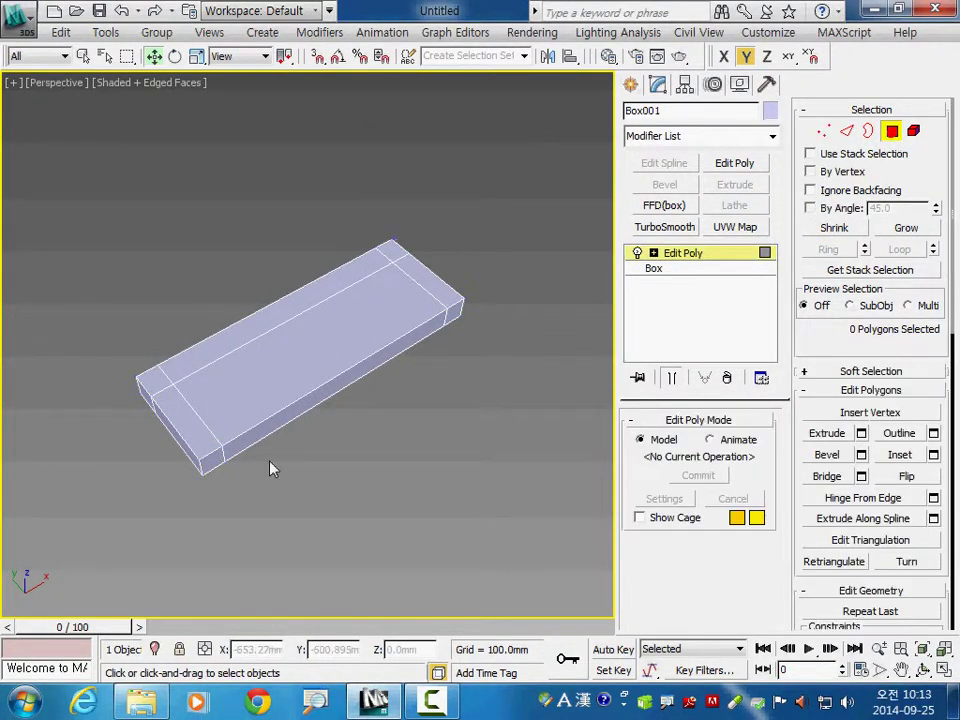
{"action": "left_click", "coordinate": [182, 414]}
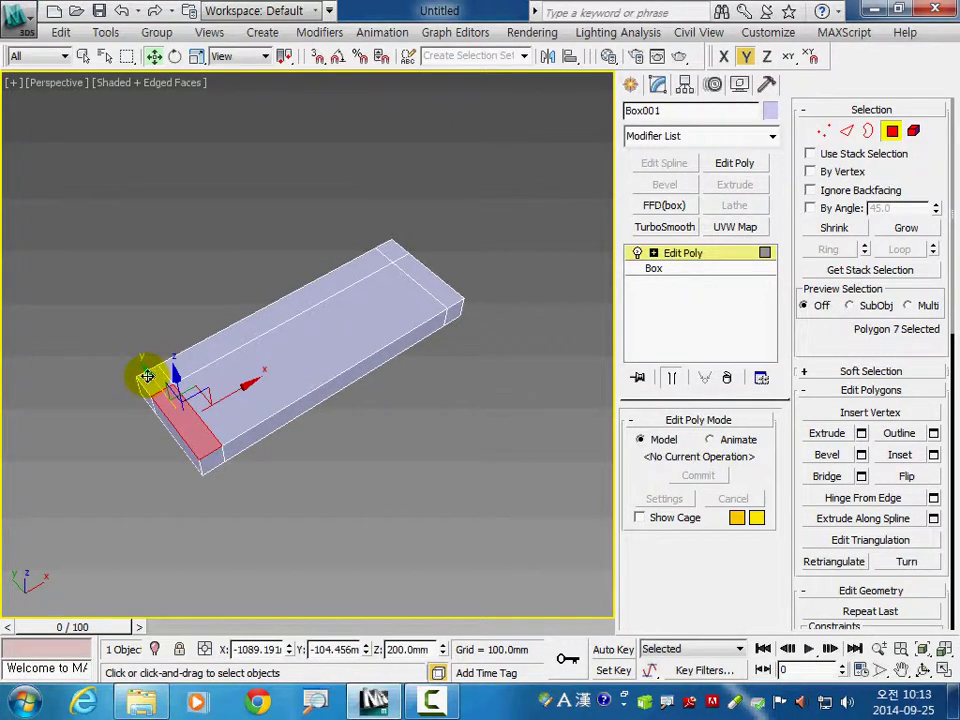
{"action": "left_click", "coordinate": [150, 381], "text": "ctrl"}
{"action": "left_click", "coordinate": [205, 336], "text": "ctrl"}
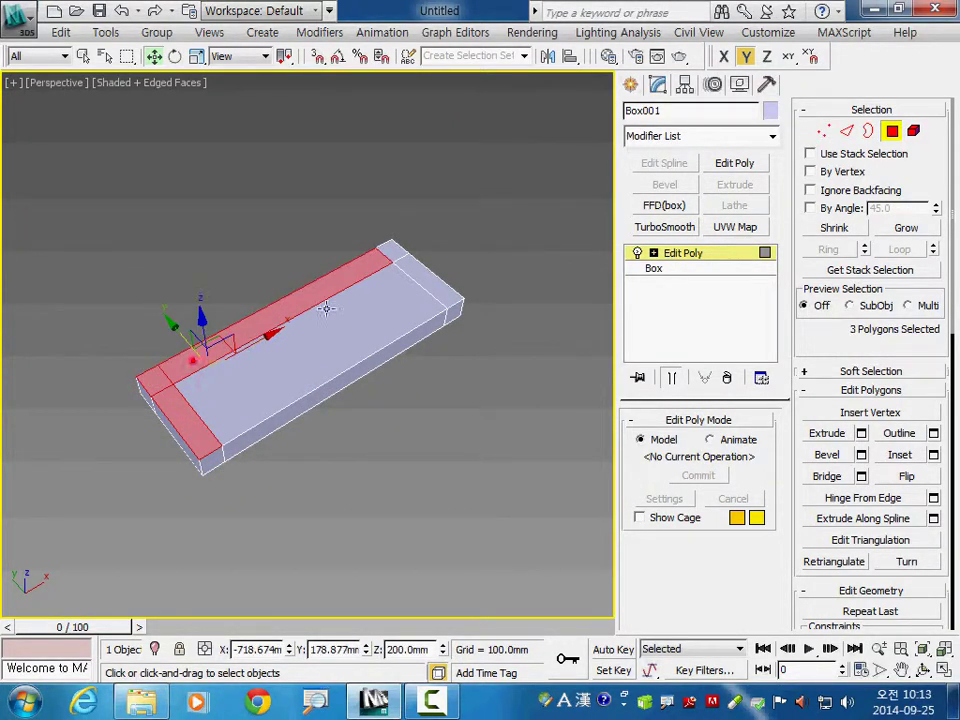
{"action": "left_click", "coordinate": [397, 258], "text": "ctrl"}
{"action": "left_click", "coordinate": [420, 278], "text": "ctrl"}
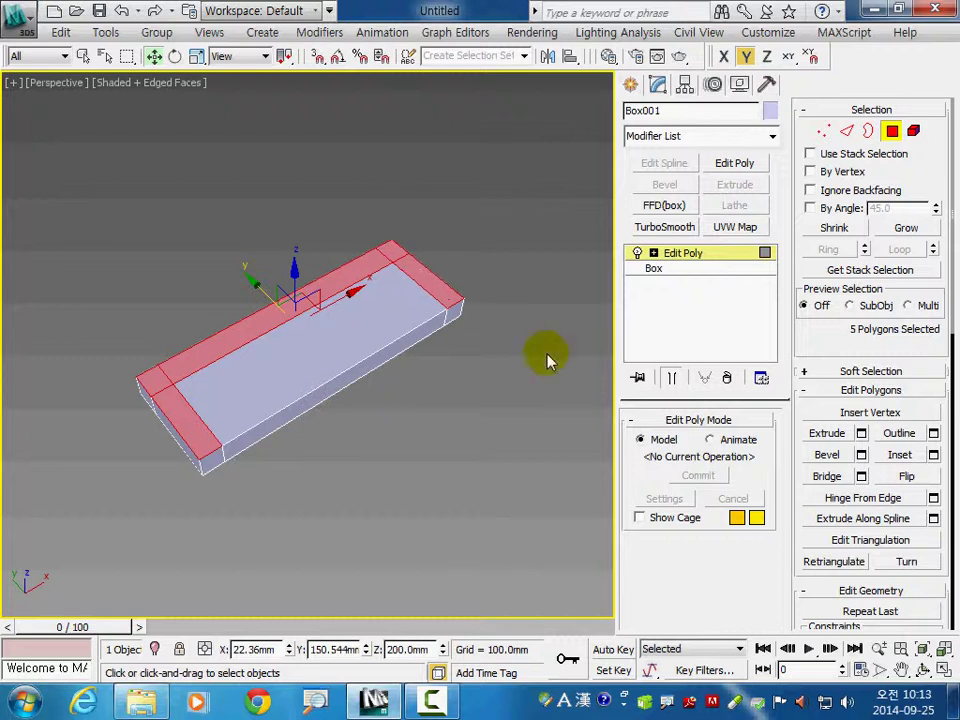
- Extrude the five selected border polygons 400 mm upward
{"action": "left_click", "coordinate": [862, 433]}
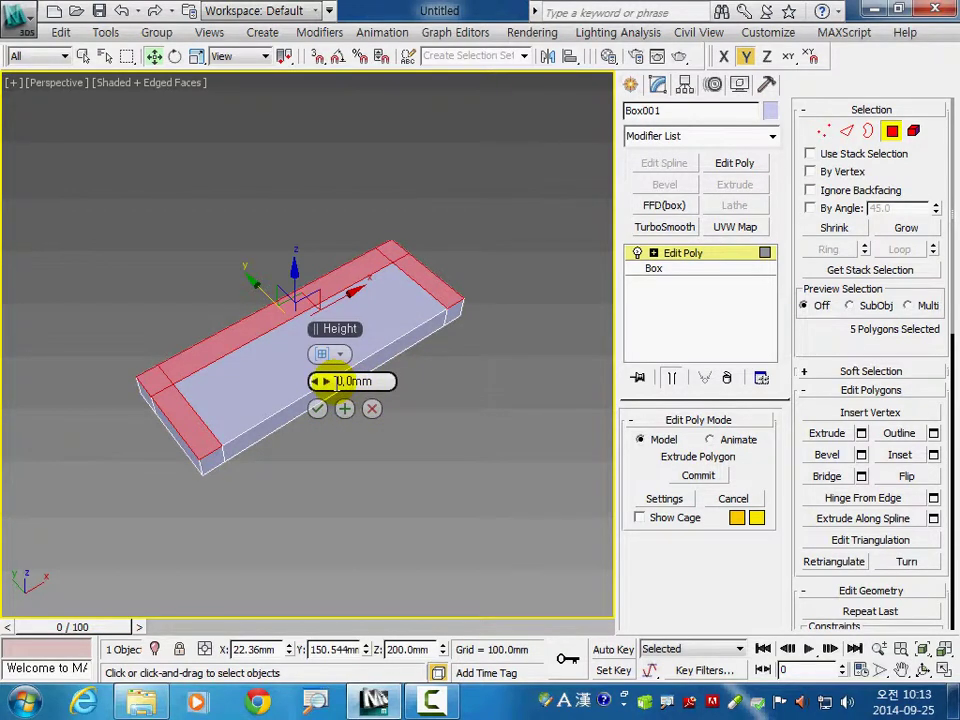
{"action": "double_click", "coordinate": [349, 381]}
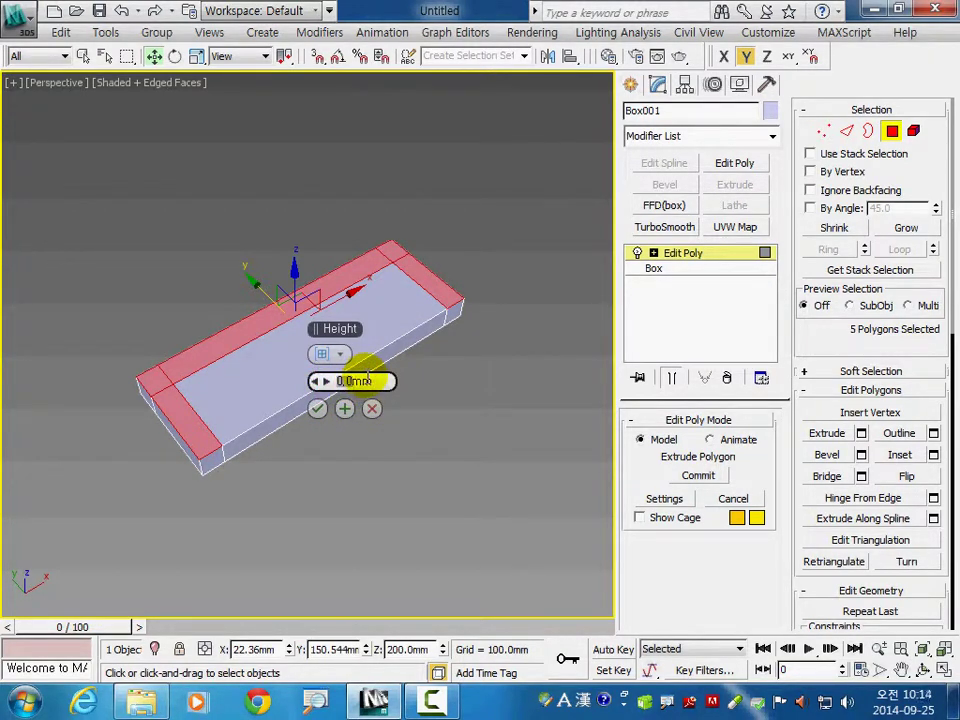
{"action": "type", "text": "400"}
{"action": "key", "text": "Return"}
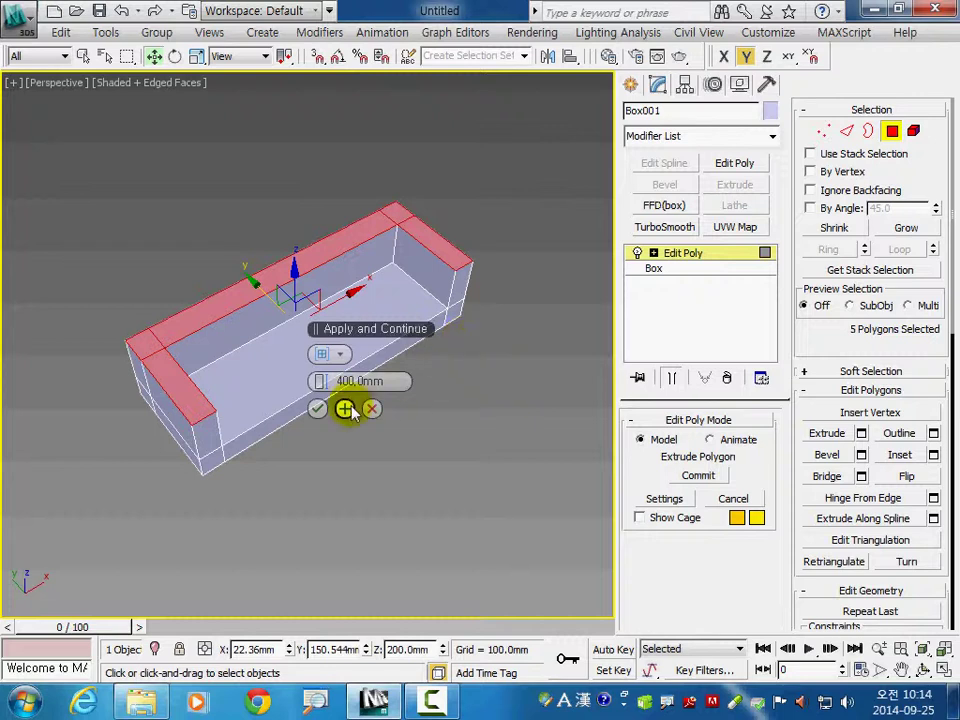
{"action": "left_click", "coordinate": [317, 408]}
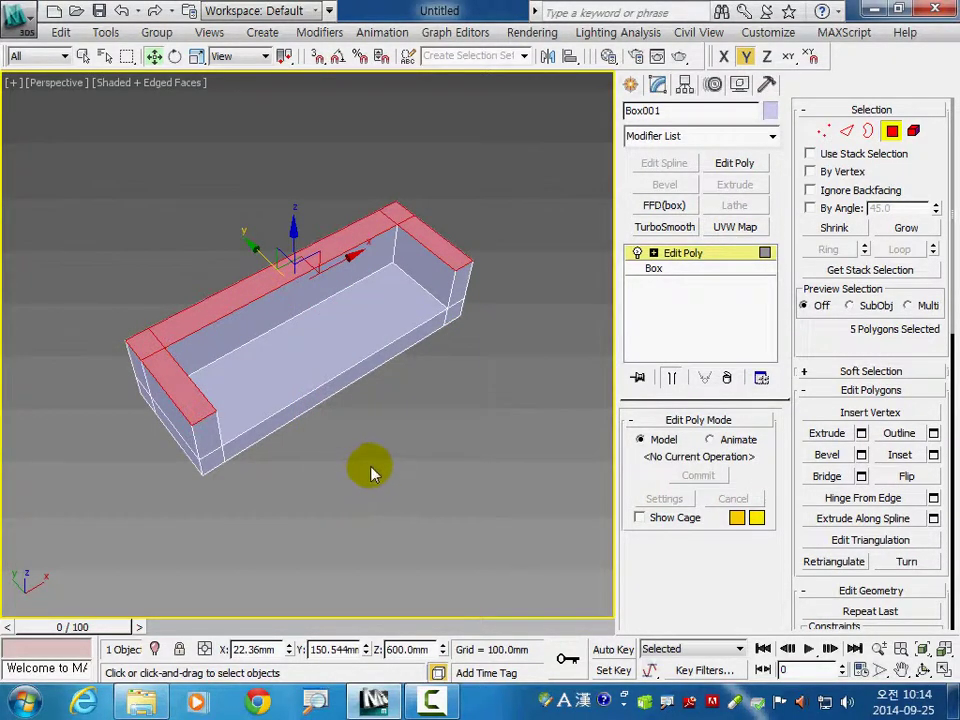
- At edge level, select the front bottom edges and the right arm's corner and top edges
{"action": "left_click", "coordinate": [846, 131]}
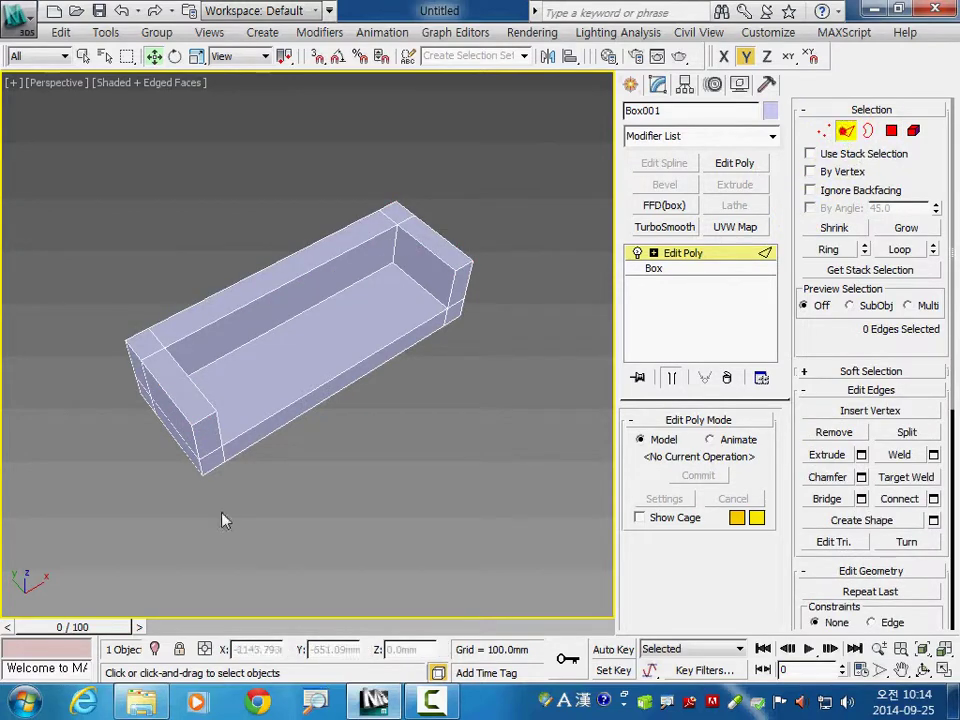
{"action": "middle_click_drag", "start_coordinate": [289, 476], "coordinate": [279, 439], "text": "alt"}
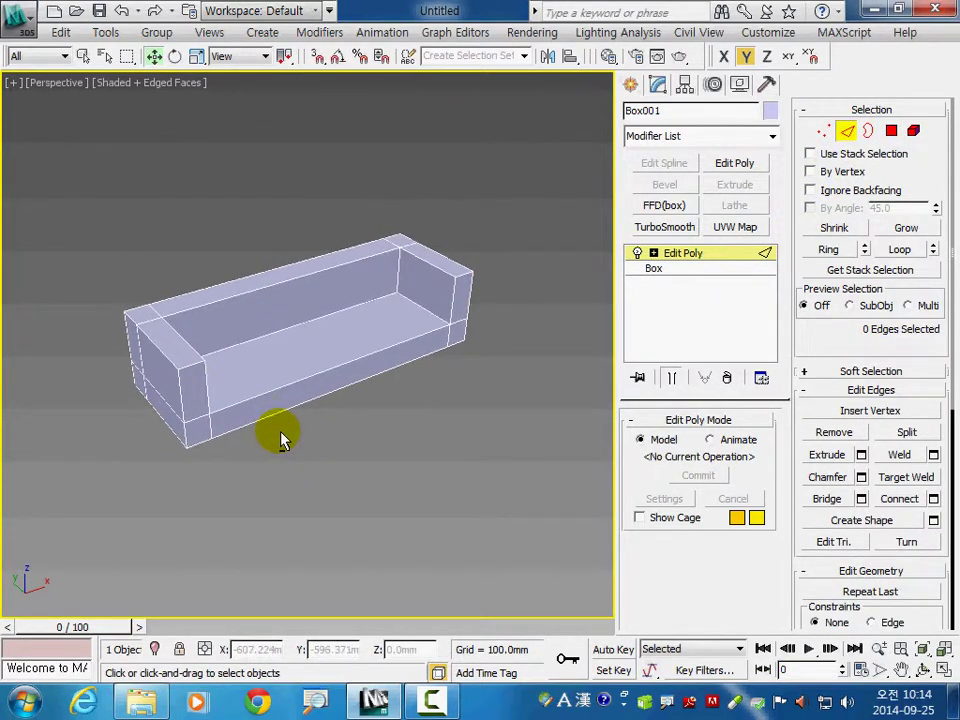
{"action": "left_click", "coordinate": [181, 389]}
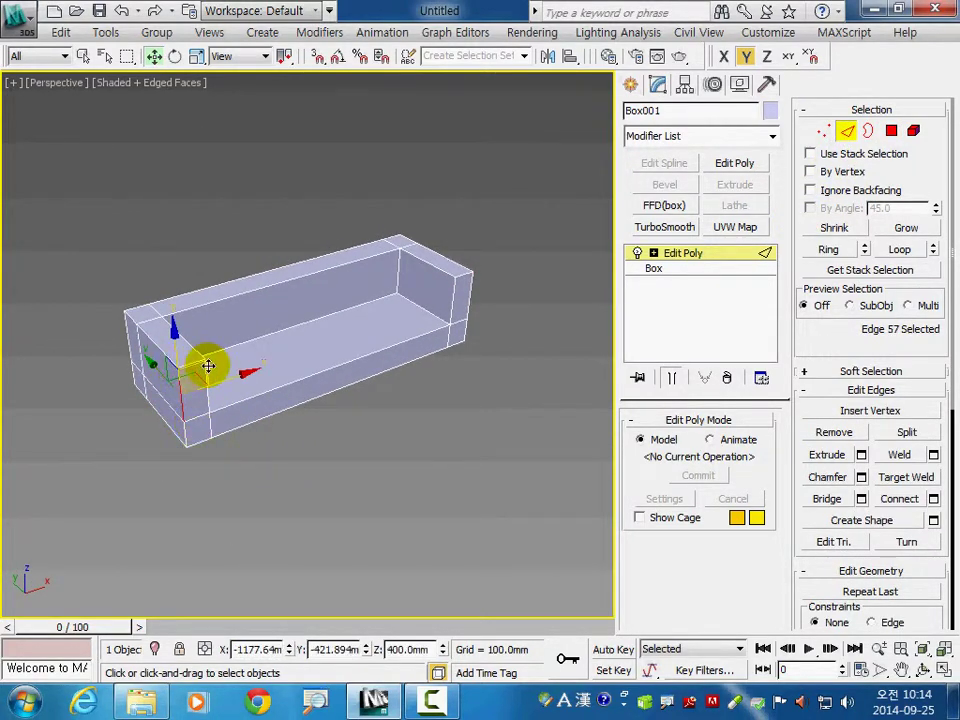
{"action": "left_click", "coordinate": [208, 388], "text": "ctrl"}
{"action": "left_click", "coordinate": [431, 329], "text": "ctrl"}
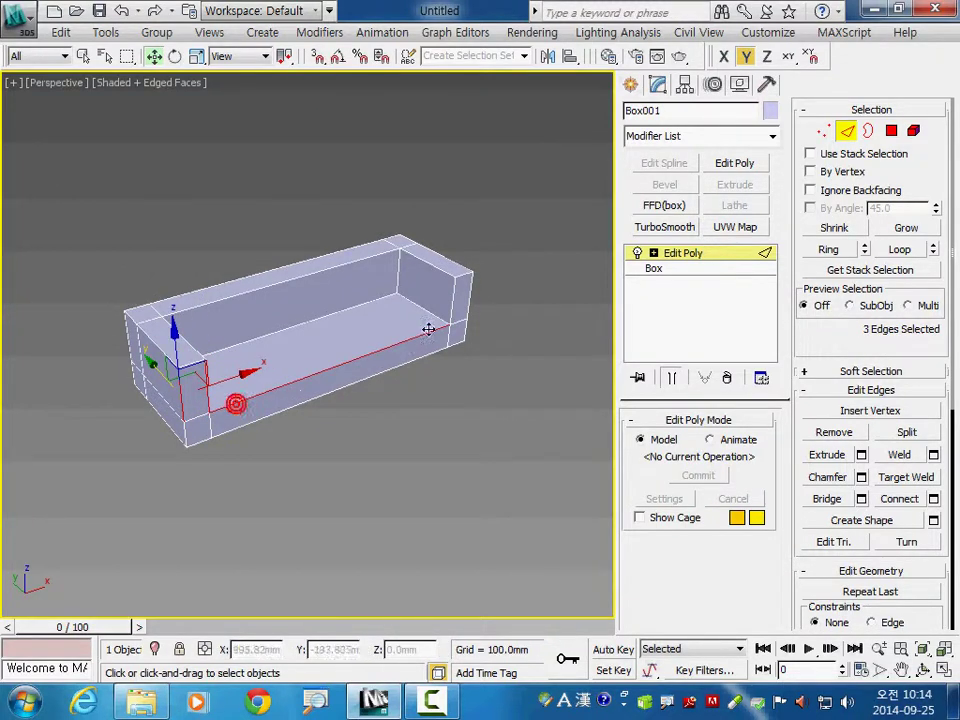
{"action": "left_click", "coordinate": [452, 302], "text": "ctrl"}
{"action": "left_click", "coordinate": [466, 268], "text": "ctrl"}
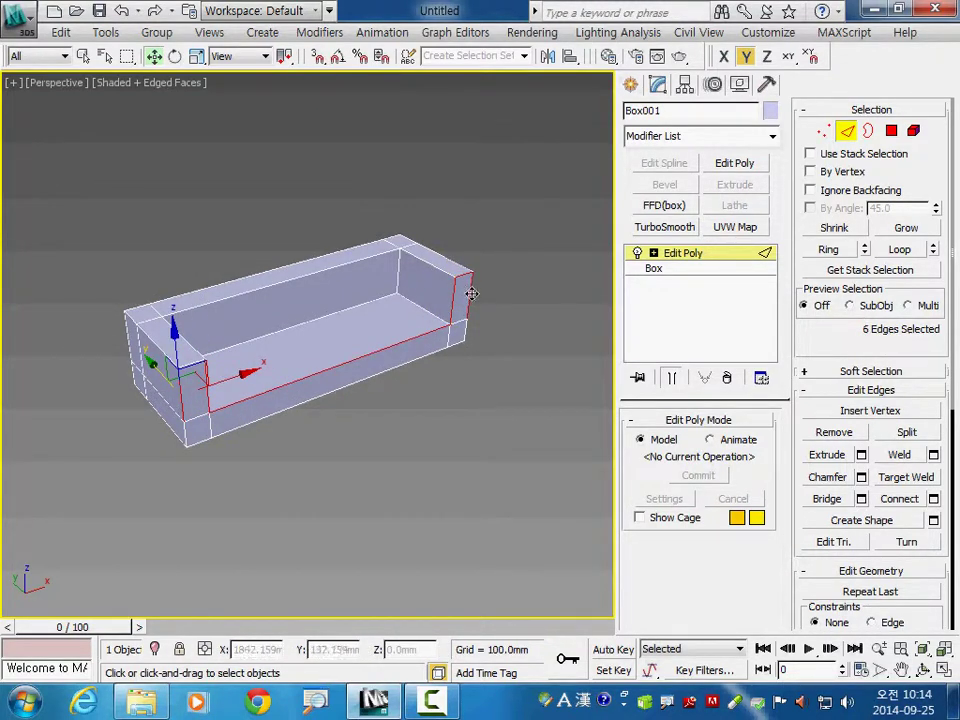
{"action": "left_click", "coordinate": [457, 260], "text": "ctrl"}
{"action": "left_click", "coordinate": [429, 264], "text": "ctrl"}
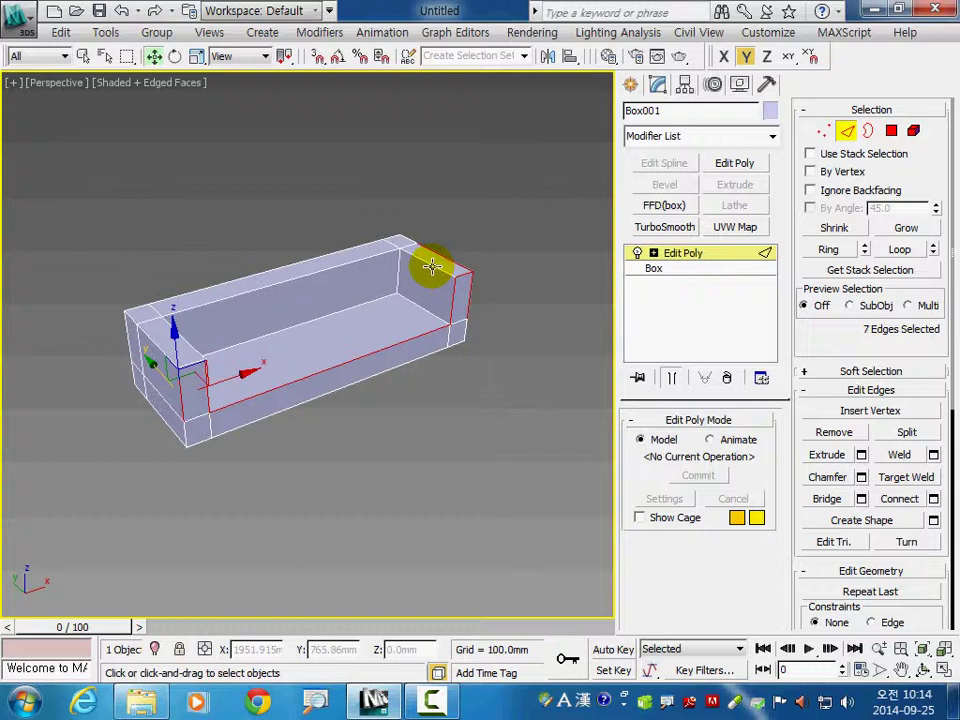
- Add the inner seat, back top and left arm edges to the edge selection
{"action": "left_click", "coordinate": [392, 298], "text": "ctrl"}
{"action": "left_click", "coordinate": [381, 274], "text": "ctrl"}
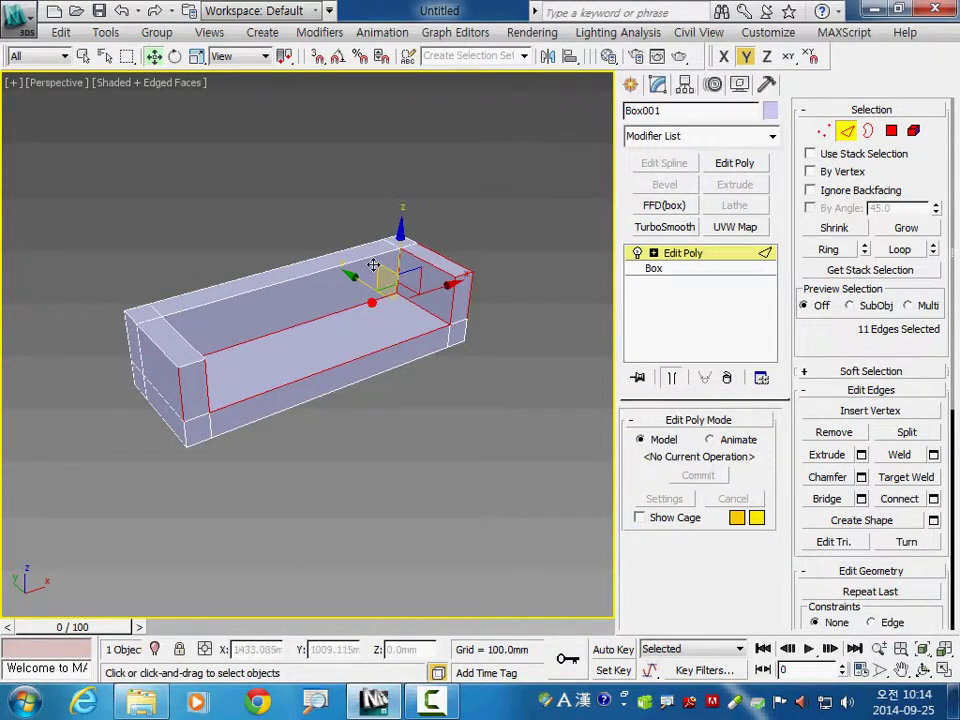
{"action": "left_click", "coordinate": [380, 245], "text": "ctrl"}
{"action": "left_click", "coordinate": [375, 232], "text": "ctrl"}
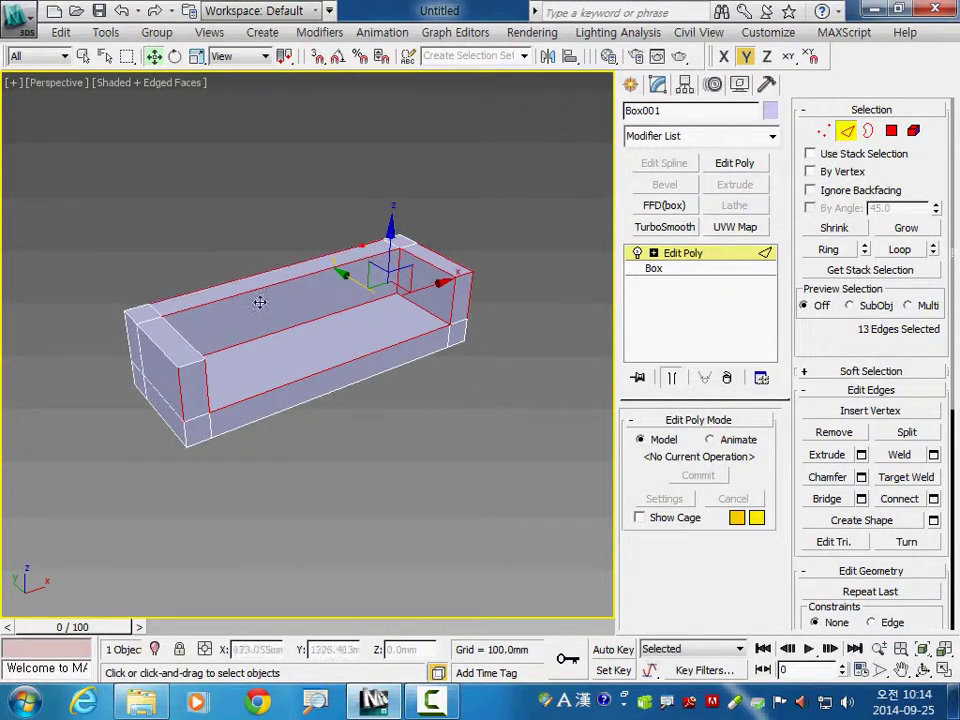
{"action": "left_click", "coordinate": [172, 334], "text": "ctrl"}
{"action": "left_click", "coordinate": [167, 343], "text": "ctrl"}
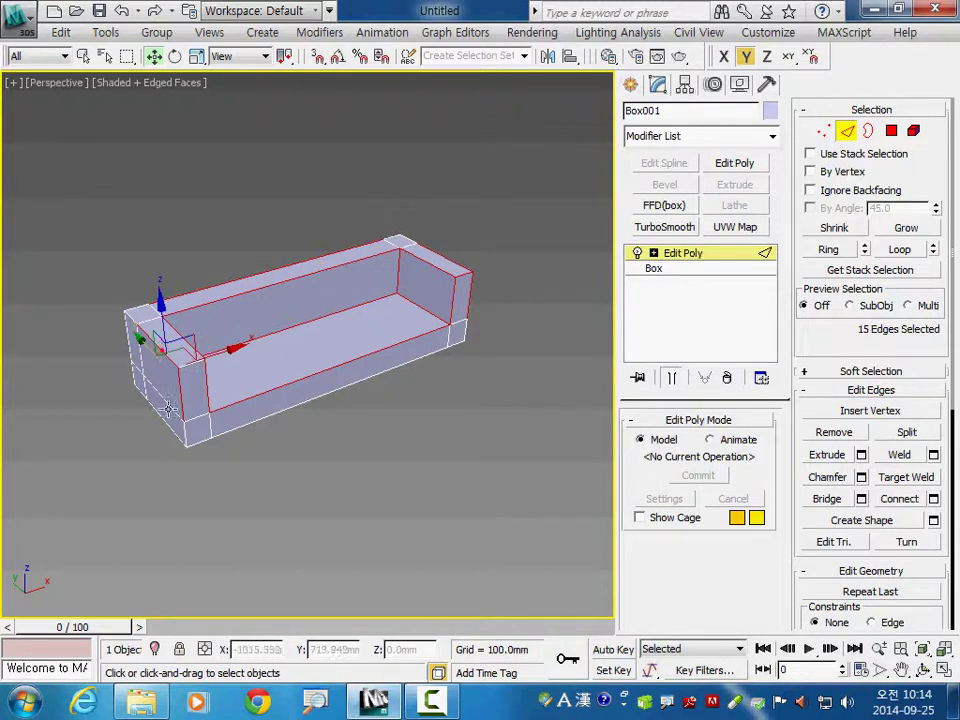
{"action": "left_click", "coordinate": [178, 447], "text": "ctrl"}
{"action": "left_click", "coordinate": [205, 430], "text": "ctrl"}
{"action": "left_click", "coordinate": [198, 440], "text": "ctrl"}
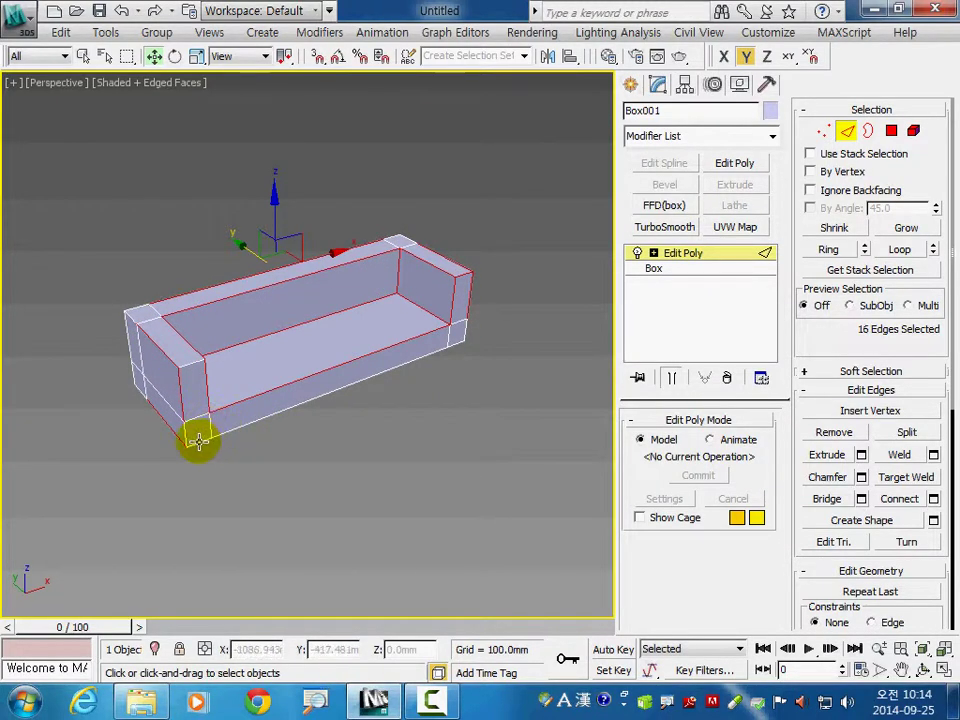
- Add the hidden back-side and post edges, then grow the selection into full loops
{"action": "mouse_move", "coordinate": [392, 422]}
{"action": "middle_mouse_down", "text": "alt"}
{"action": "mouse_move", "coordinate": [240, 446]}
{"action": "mouse_move", "coordinate": [231, 313]}
{"action": "middle_mouse_up", "text": "alt"}
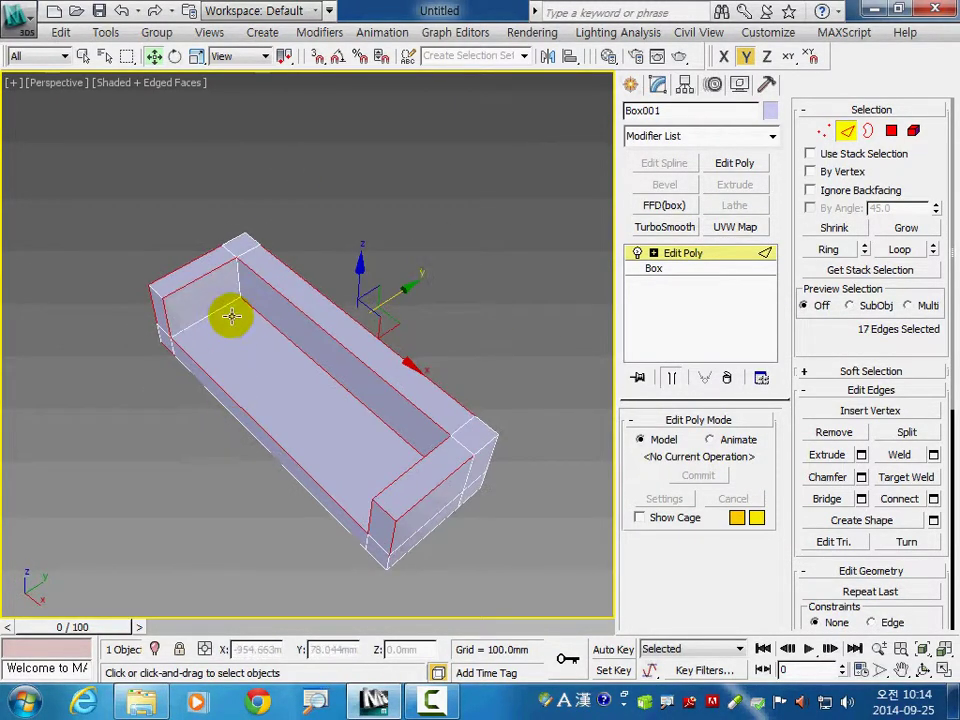
{"action": "left_click", "coordinate": [237, 283], "text": "ctrl"}
{"action": "left_click", "coordinate": [326, 476], "text": "ctrl"}
{"action": "mouse_move", "coordinate": [326, 476]}
{"action": "middle_mouse_down", "text": "alt"}
{"action": "mouse_move", "coordinate": [266, 461]}
{"action": "mouse_move", "coordinate": [195, 422]}
{"action": "middle_mouse_up", "text": "alt"}
{"action": "mouse_move", "coordinate": [116, 476]}
{"action": "middle_mouse_down", "text": "alt"}
{"action": "mouse_move", "coordinate": [221, 429]}
{"action": "mouse_move", "coordinate": [71, 444]}
{"action": "mouse_move", "coordinate": [216, 484]}
{"action": "middle_mouse_up", "text": "alt"}
{"action": "left_click", "coordinate": [111, 432], "text": "ctrl"}
{"action": "left_click", "coordinate": [216, 484], "text": "ctrl"}
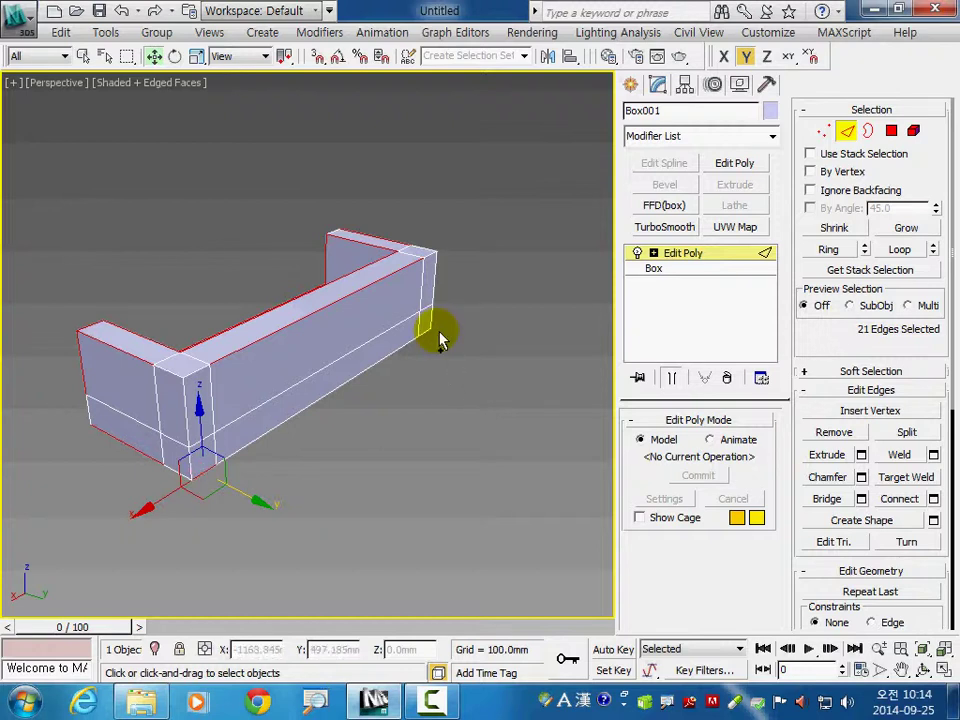
{"action": "mouse_move", "coordinate": [428, 332]}
{"action": "middle_mouse_down", "text": "alt"}
{"action": "mouse_move", "coordinate": [397, 286]}
{"action": "mouse_move", "coordinate": [428, 278]}
{"action": "middle_mouse_up", "text": "alt"}
{"action": "left_click", "coordinate": [184, 398], "text": "ctrl"}
{"action": "left_click", "coordinate": [432, 276], "text": "ctrl"}
{"action": "left_click", "coordinate": [905, 250]}
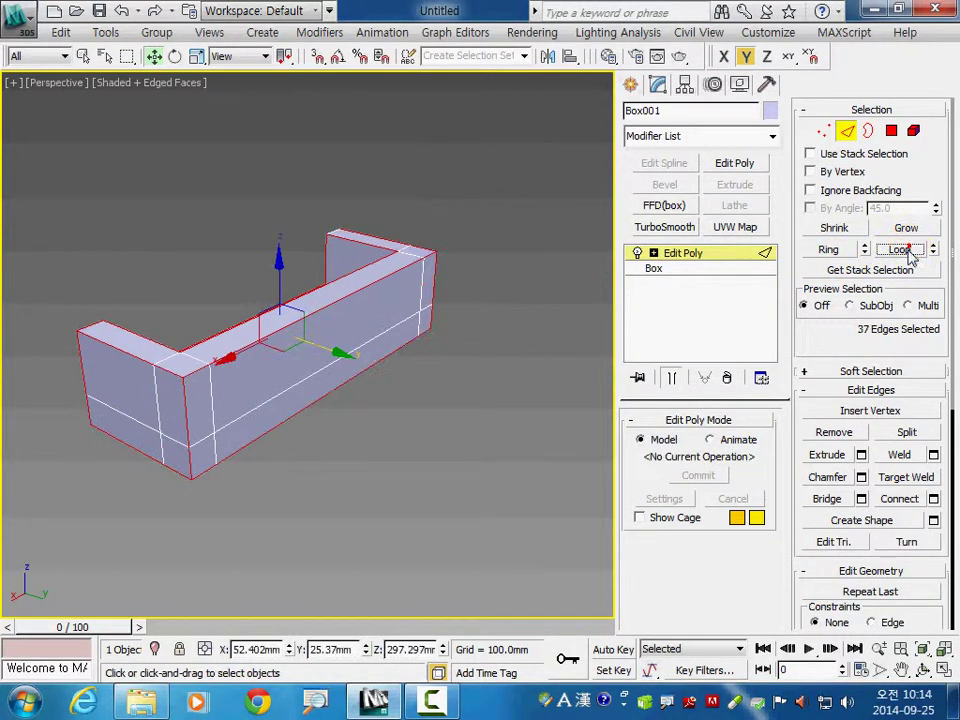
{"action": "mouse_move", "coordinate": [390, 505]}
{"action": "middle_mouse_down", "text": "alt"}
{"action": "mouse_move", "coordinate": [257, 489]}
{"action": "mouse_move", "coordinate": [377, 523]}
{"action": "mouse_move", "coordinate": [484, 519]}
{"action": "mouse_move", "coordinate": [517, 492]}
{"action": "mouse_move", "coordinate": [568, 482]}
{"action": "mouse_move", "coordinate": [373, 514]}
{"action": "mouse_move", "coordinate": [404, 540]}
{"action": "mouse_move", "coordinate": [512, 493]}
{"action": "middle_mouse_up", "text": "alt"}
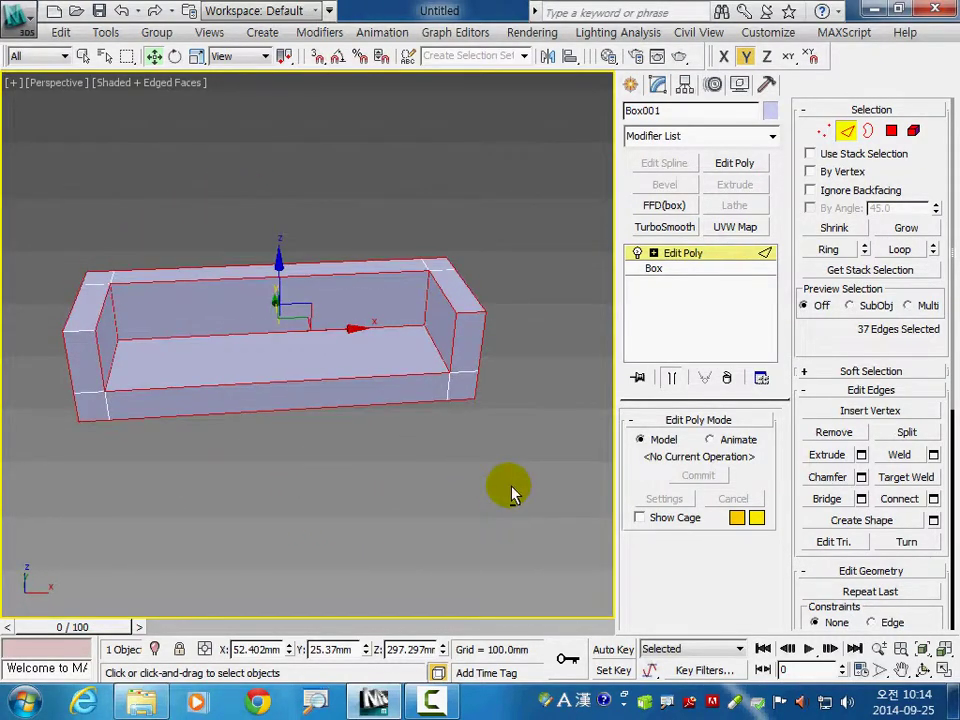
- Chamfer the selected edges by 20 mm with 5 segments
{"action": "left_click", "coordinate": [861, 477]}
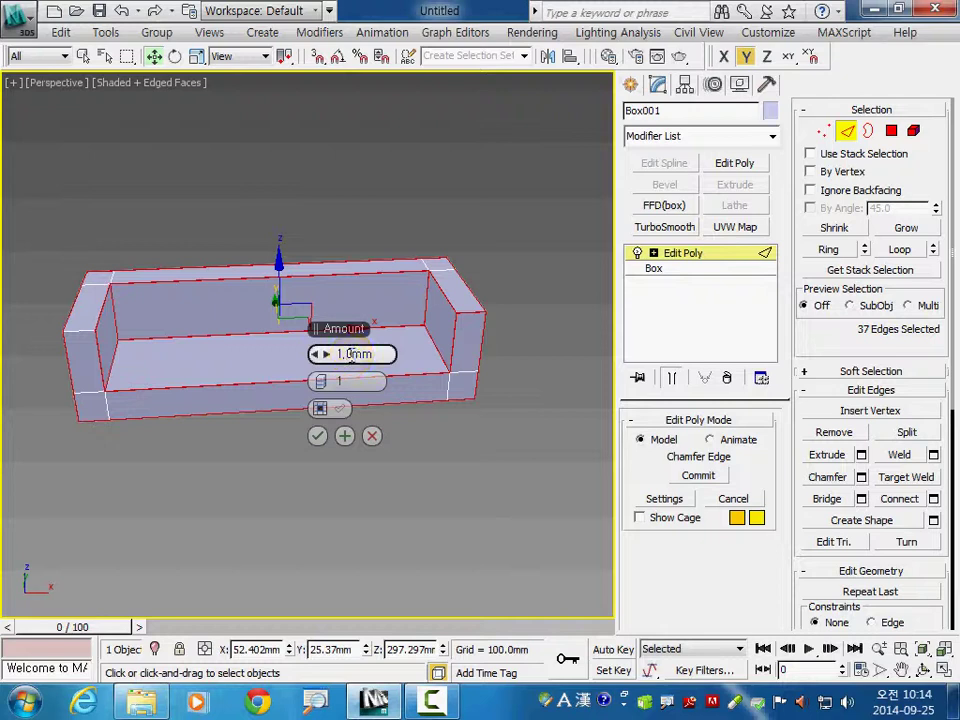
{"action": "left_click", "coordinate": [354, 354]}
{"action": "type", "text": "0"}
{"action": "key", "text": "Return"}
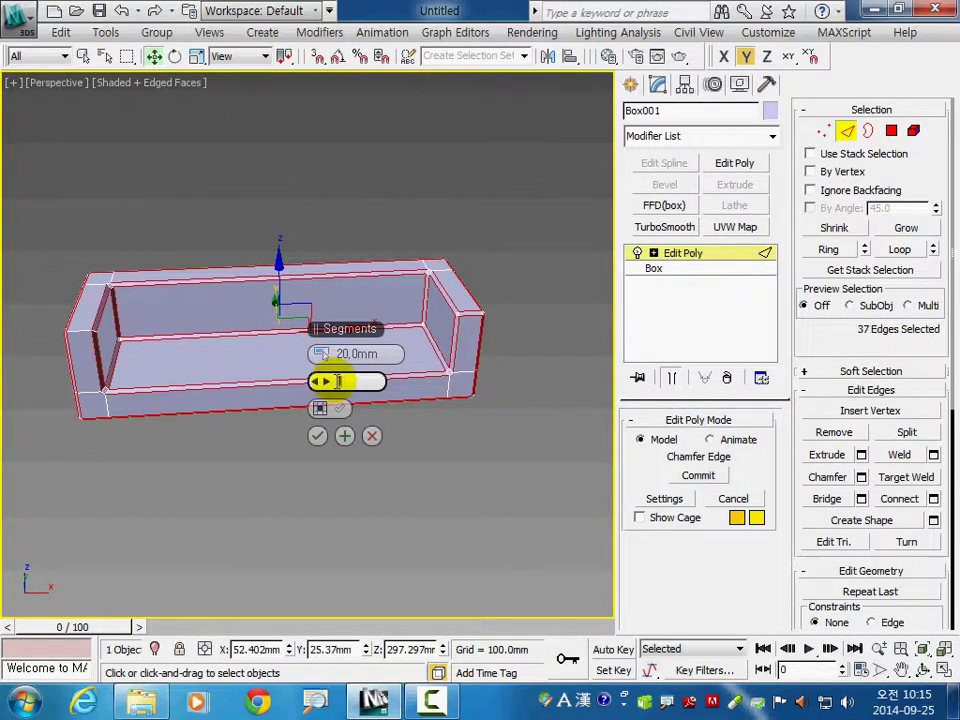
{"action": "left_click_drag", "start_coordinate": [338, 381], "coordinate": [378, 380]}
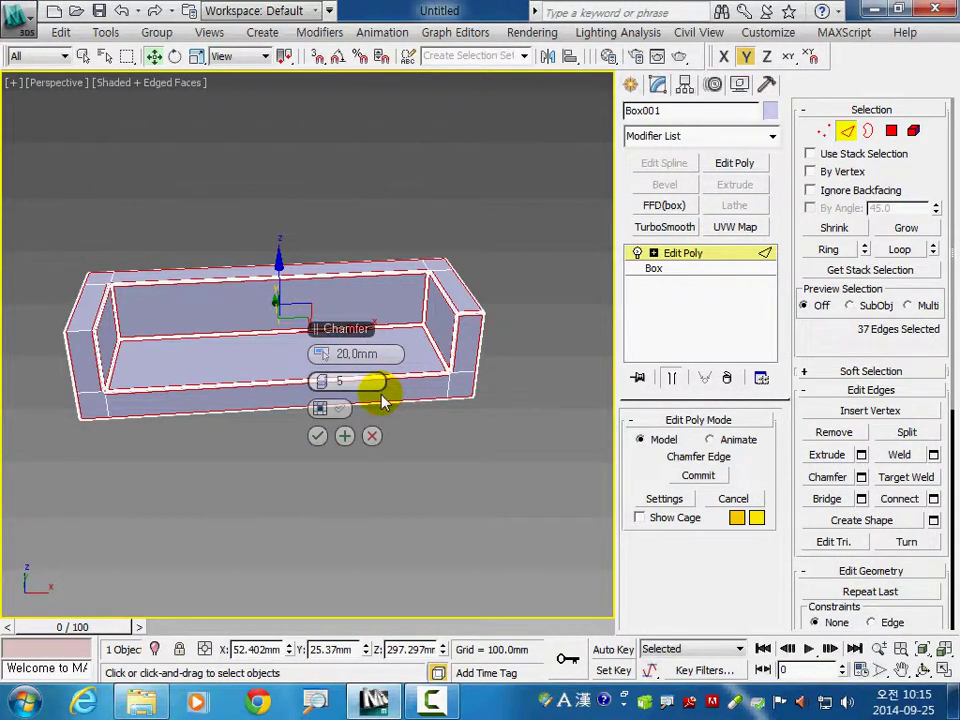
{"action": "left_click", "coordinate": [316, 440]}
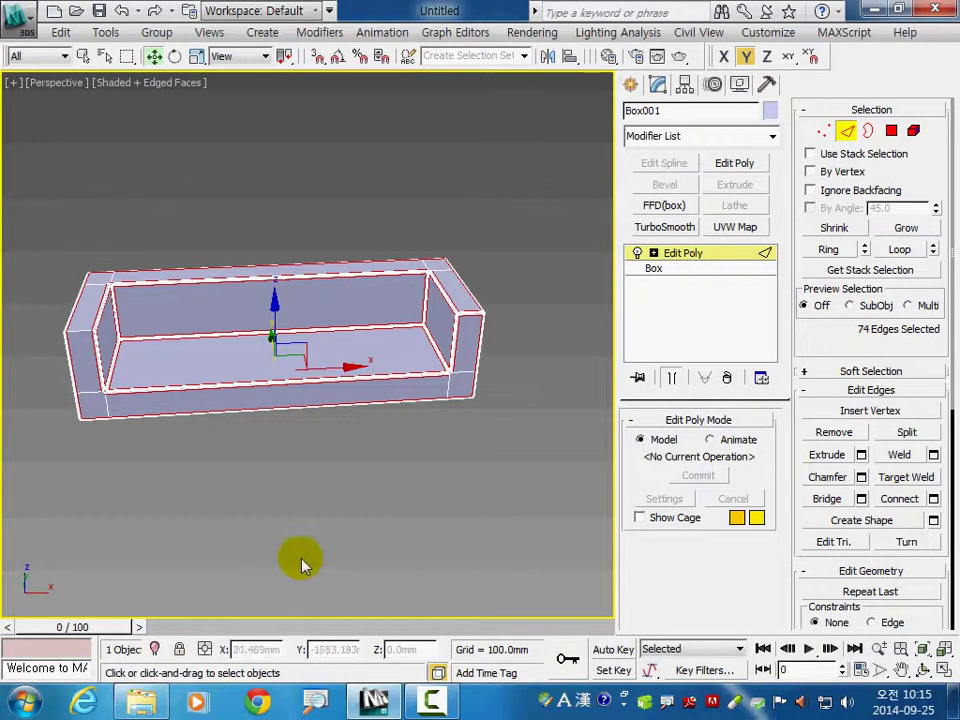
- Clear the edge selection and return to the Edit Poly object level
{"action": "left_click", "coordinate": [300, 490]}
{"action": "left_click", "coordinate": [681, 256]}
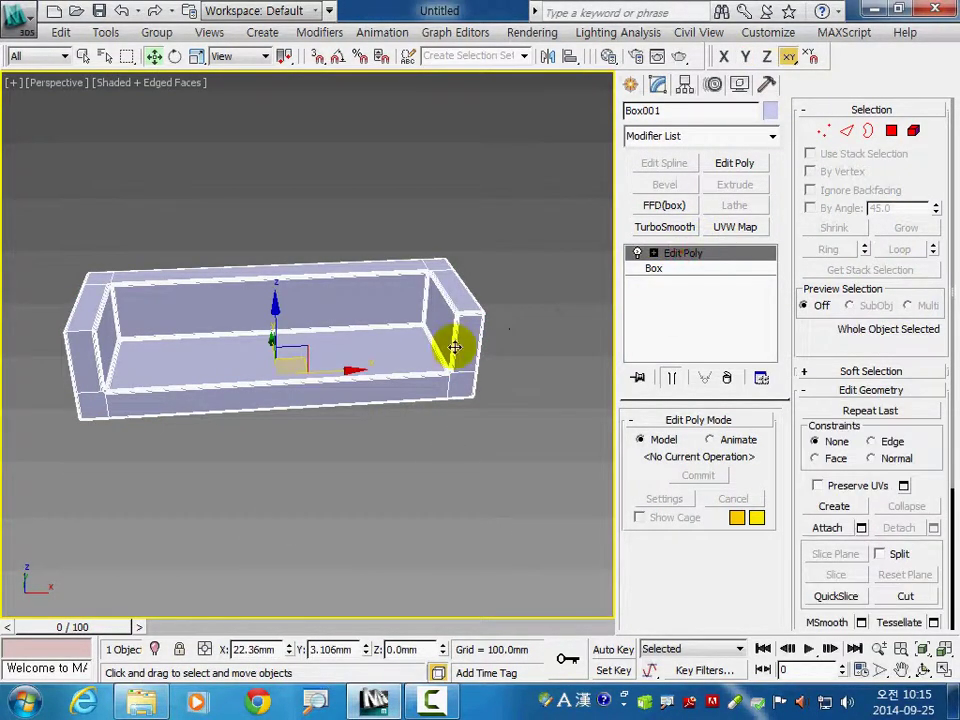
{"action": "mouse_move", "coordinate": [455, 347]}
{"action": "middle_mouse_down", "text": "alt"}
{"action": "mouse_move", "coordinate": [294, 369]}
{"action": "mouse_move", "coordinate": [257, 328]}
{"action": "mouse_move", "coordinate": [285, 343]}
{"action": "mouse_move", "coordinate": [292, 330]}
{"action": "middle_mouse_up", "text": "alt"}
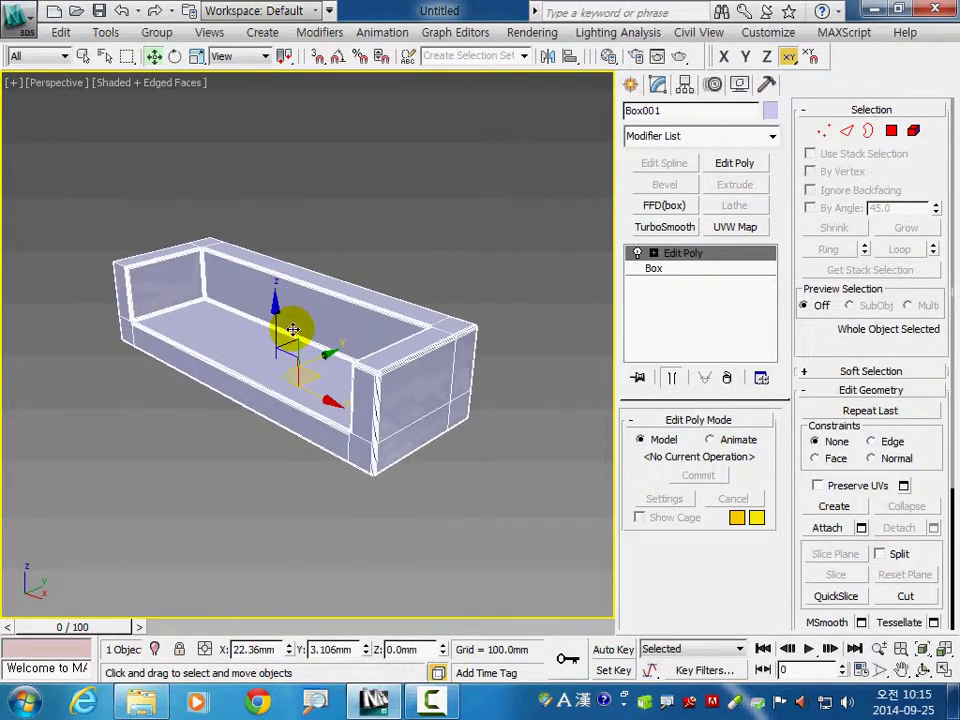